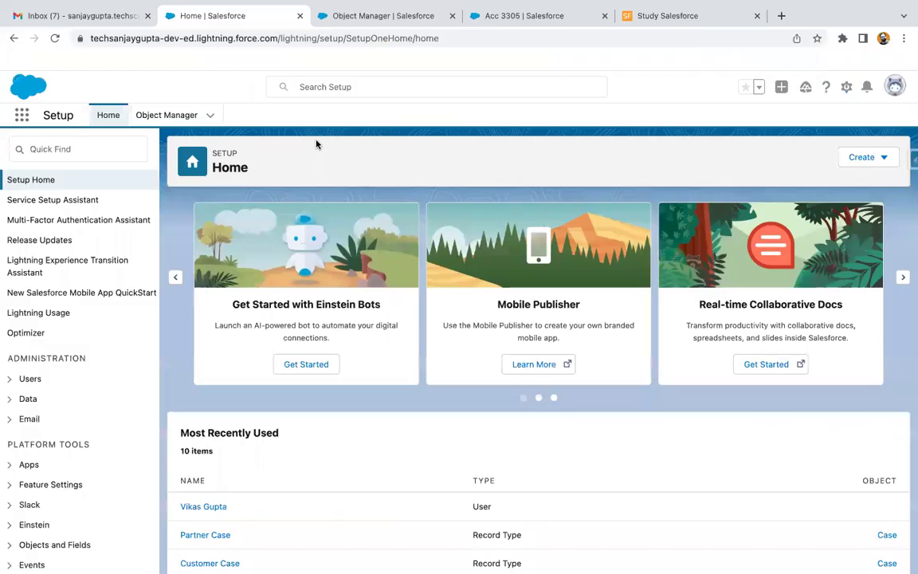
Open the Permission Sets page by searching Quick Find for 'permission set'.
left_click(102, 144)
type("permission set")
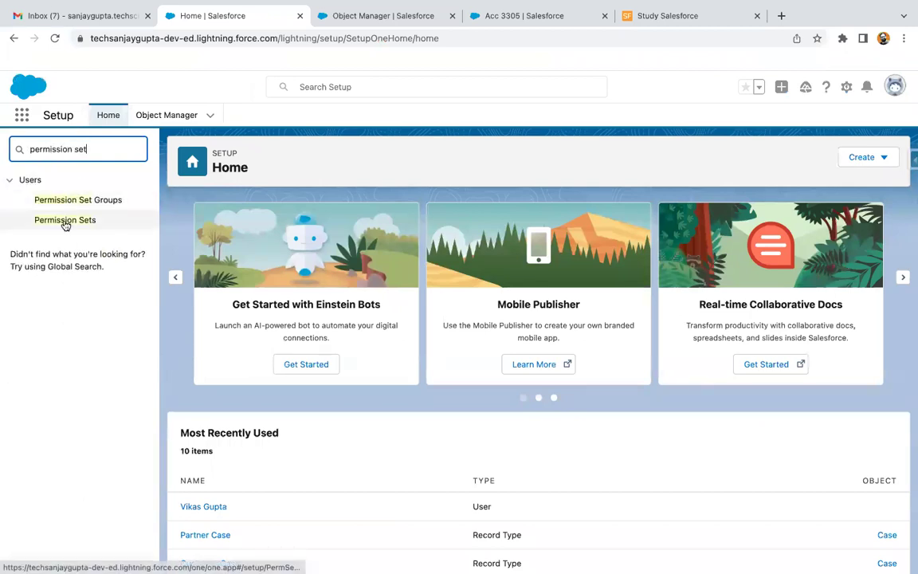
left_click(67, 220)
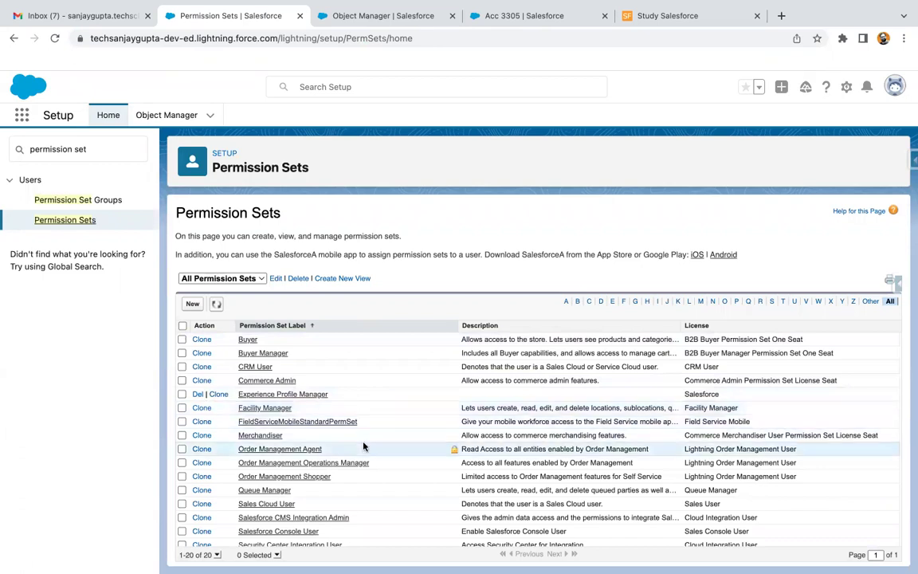
scroll(365, 447, "down", 2)
scroll(379, 402, "up", 2)
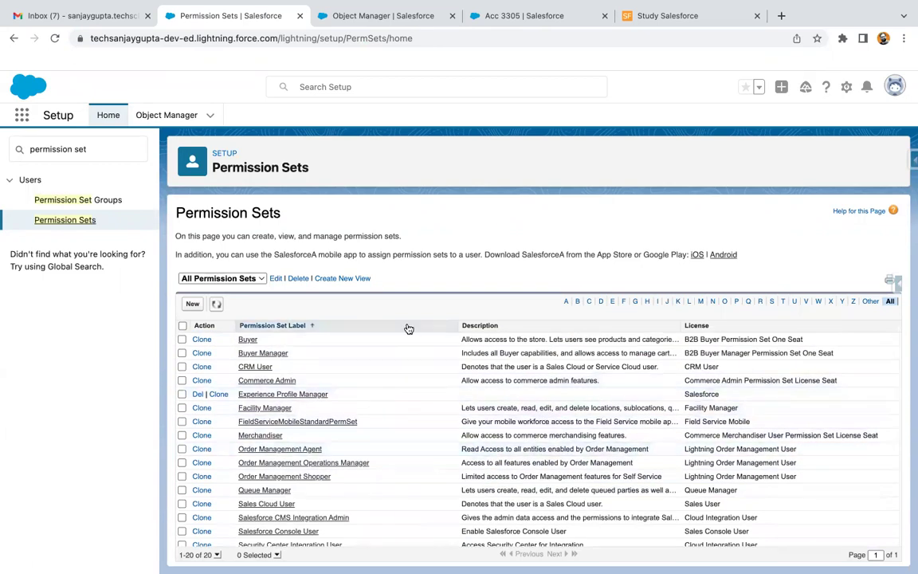
scroll(362, 438, "down", 2)
scroll(343, 418, "up", 2)
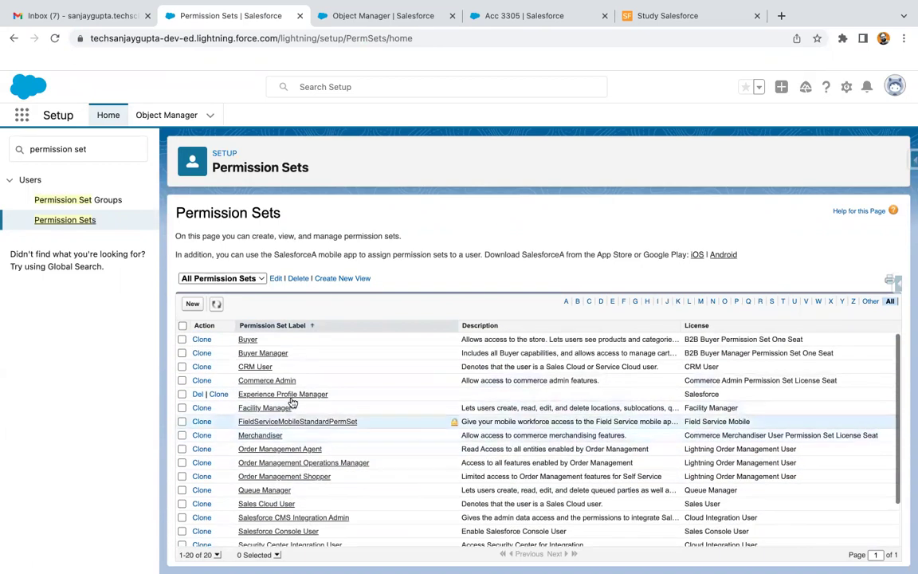
Create a new permission set labelled My Demo PS (API name My_Demo_PS) and save it.
left_click(193, 304)
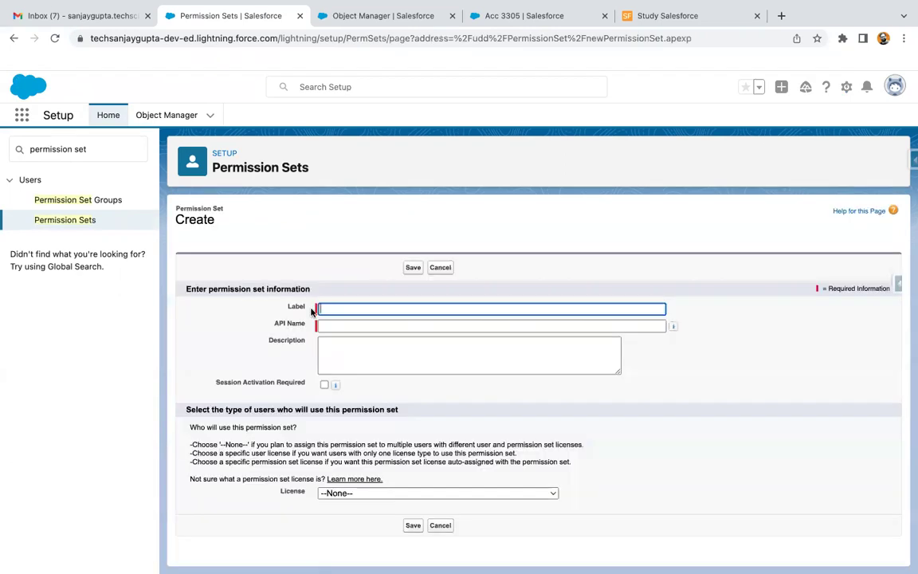
type("My")
left_click(422, 336)
left_click(423, 339)
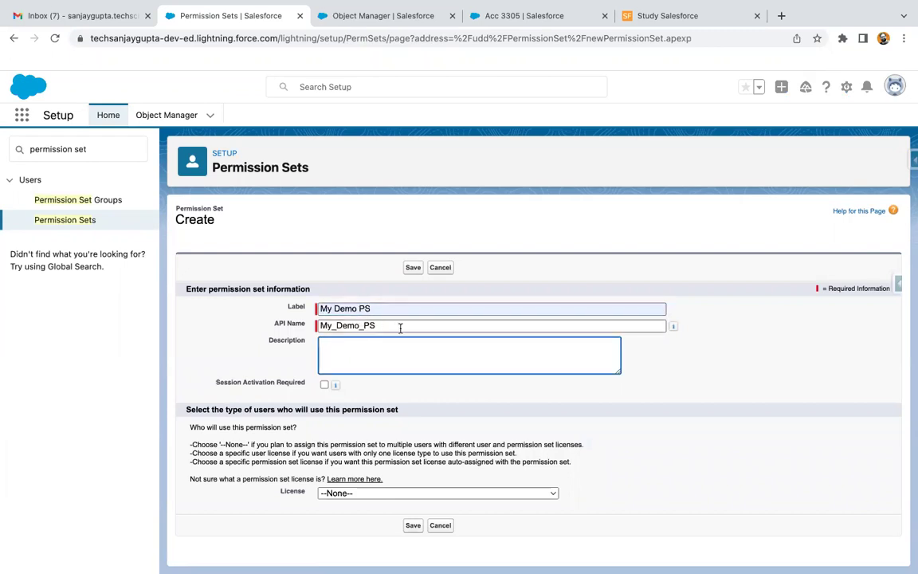
left_click(709, 386)
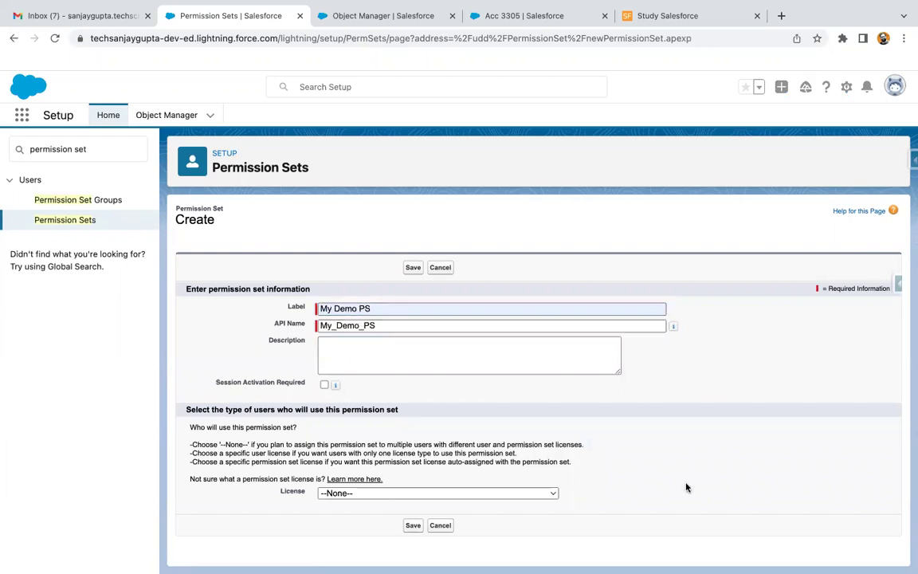
left_click(413, 525)
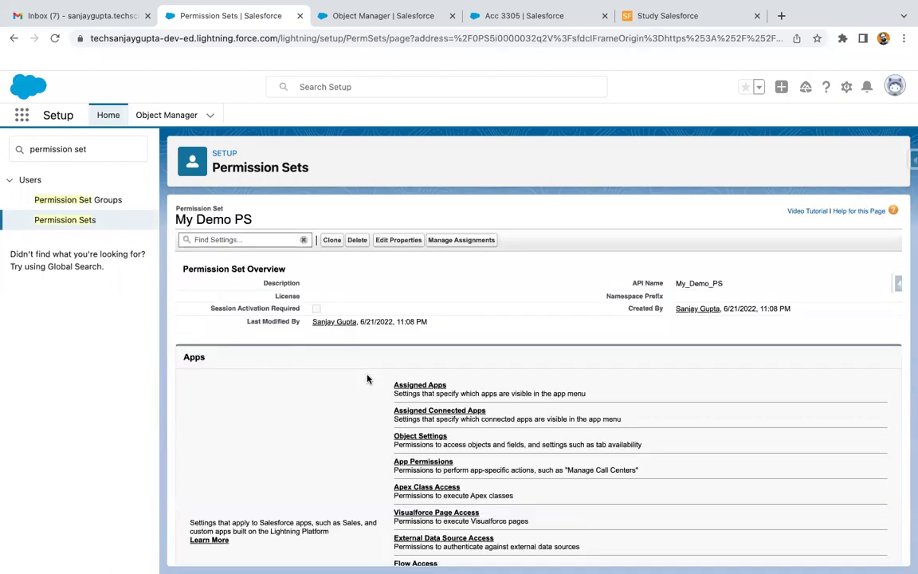
Open Manage Assignments for My Demo PS to see its assigned users, currently none.
scroll(394, 377, "down", 5)
scroll(394, 380, "up", 3)
left_click(453, 240)
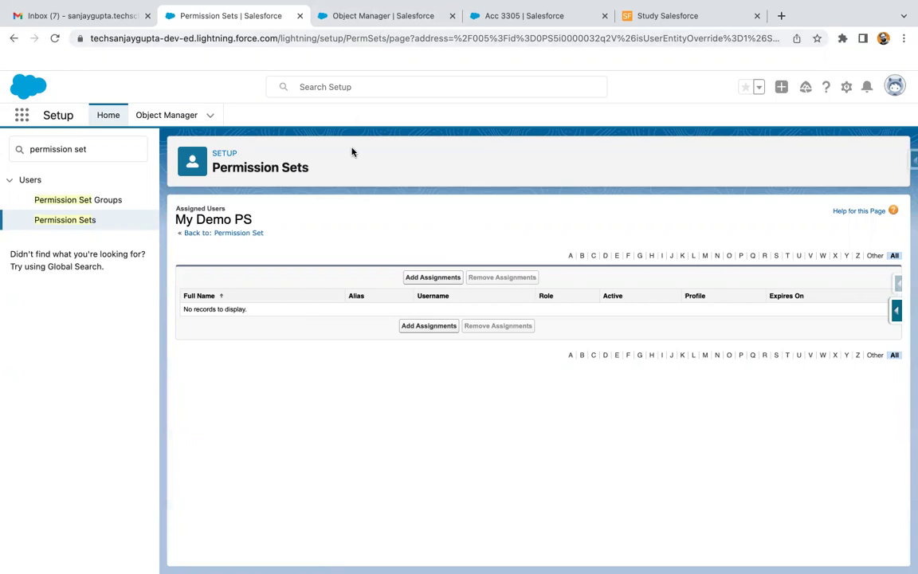
From Setup Home, find Flows via Quick Find and create a new Record-Triggered Flow.
left_click(354, 18)
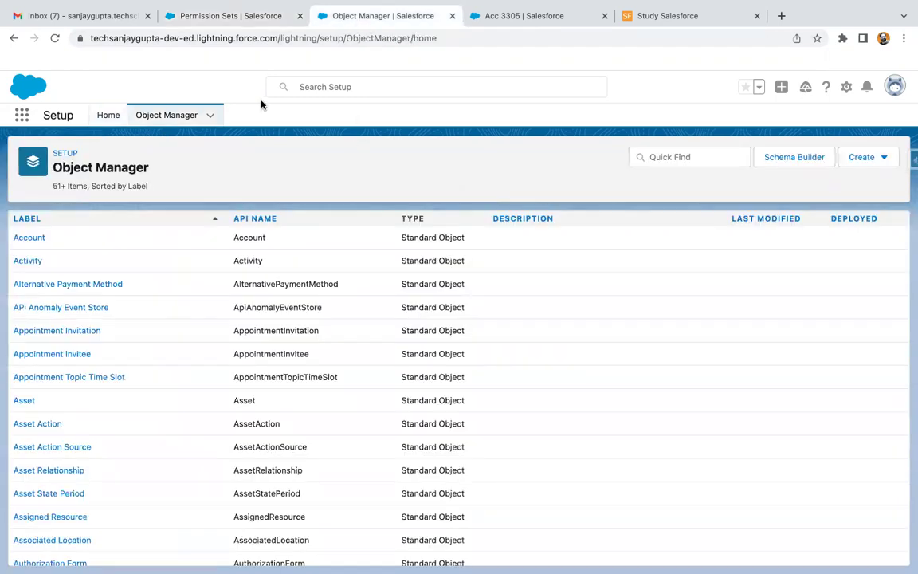
left_click(108, 115)
left_click(73, 148)
type("flow")
left_click(45, 280)
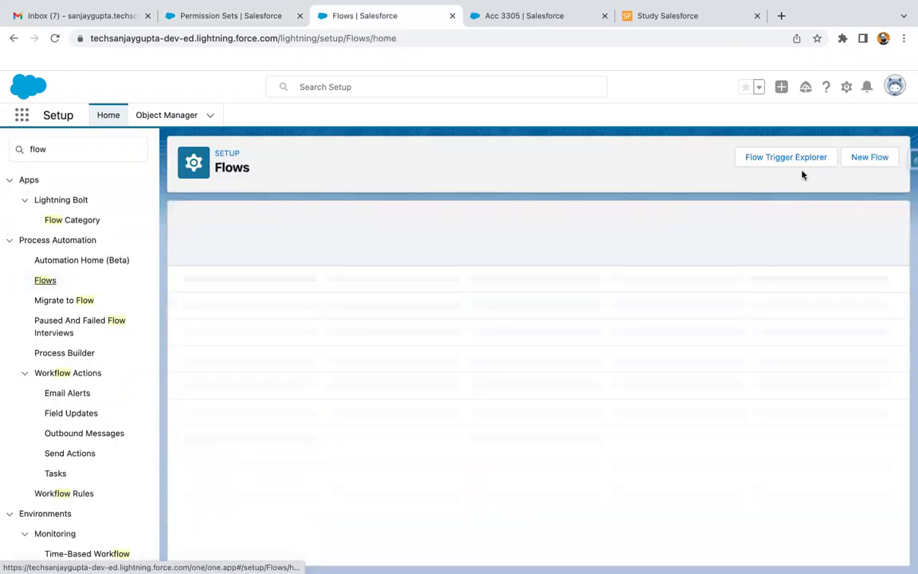
left_click(868, 157)
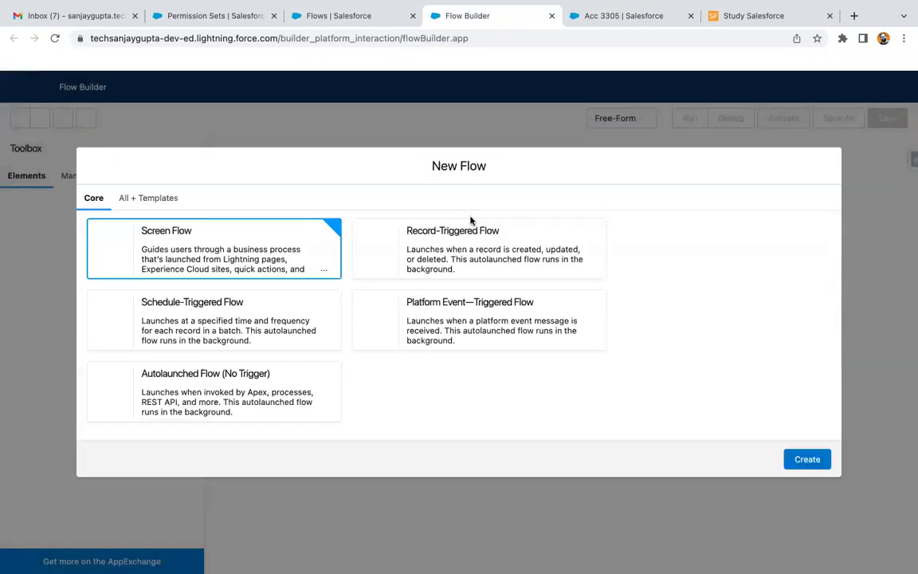
left_click(478, 271)
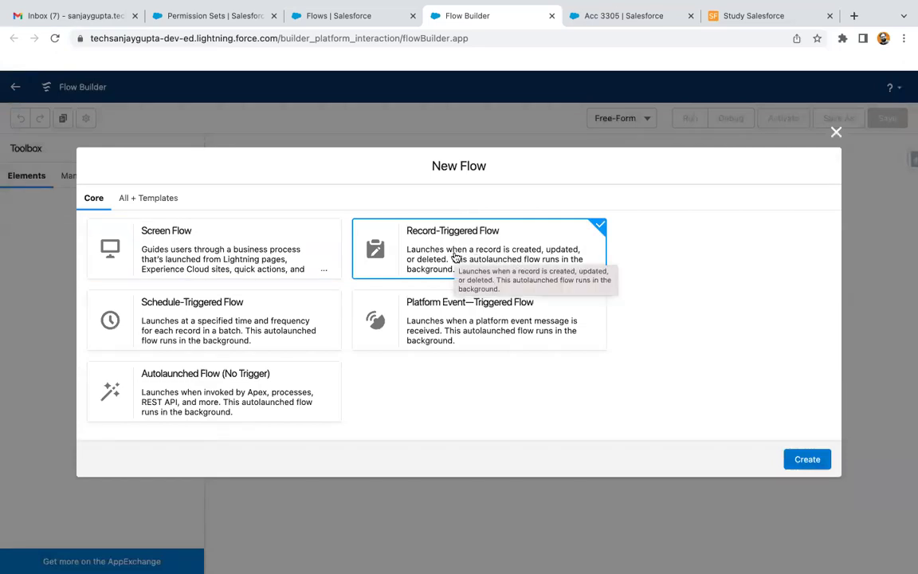
left_click(807, 459)
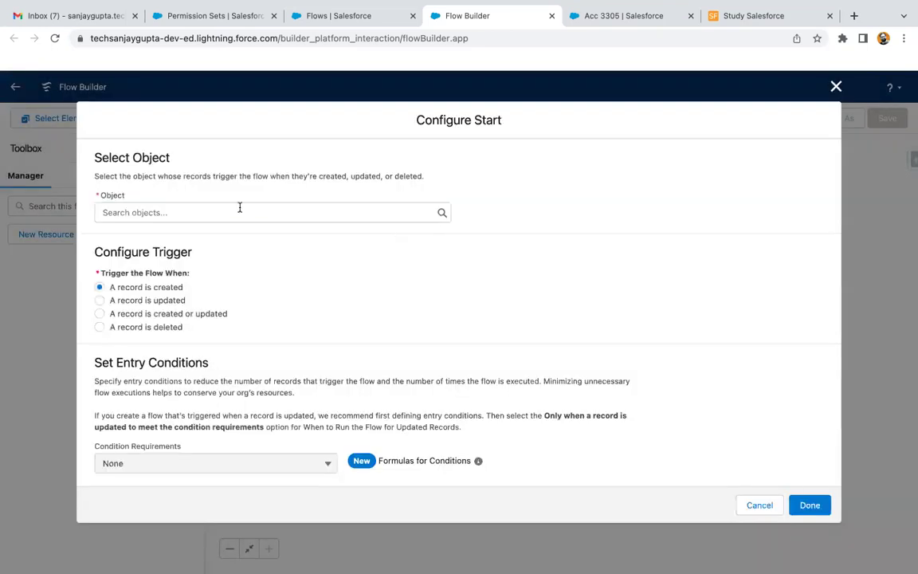
Set User as the object that triggers the flow.
left_click(198, 207)
type("user")
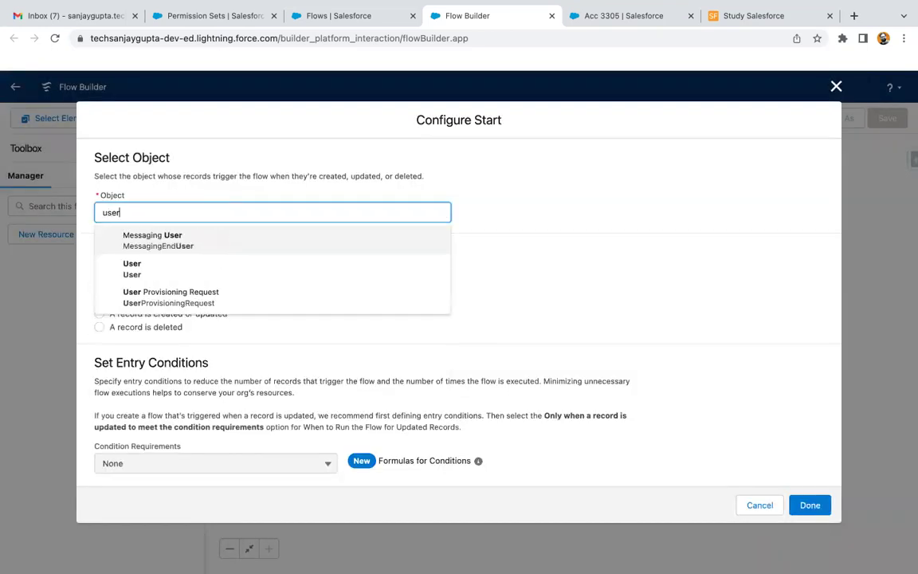
left_click(188, 267)
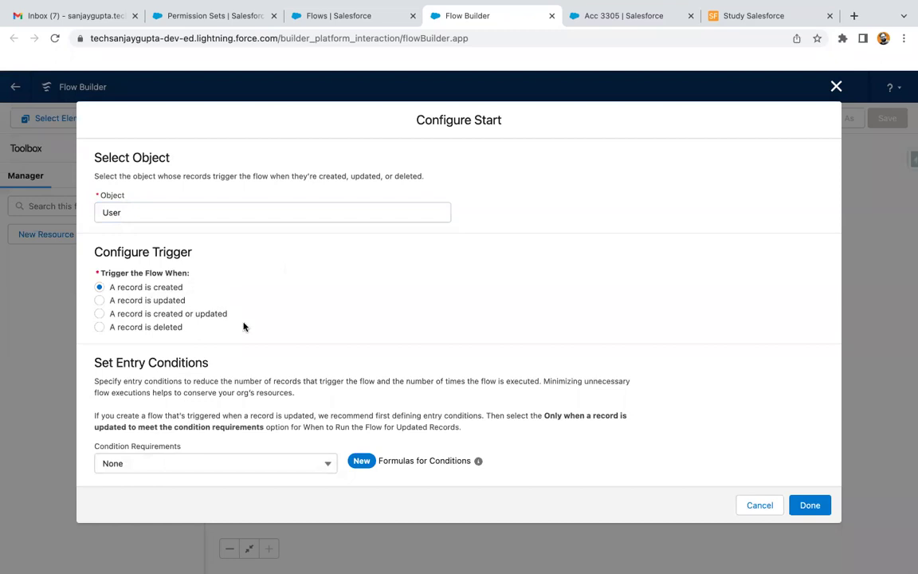
scroll(243, 327, "down", 4)
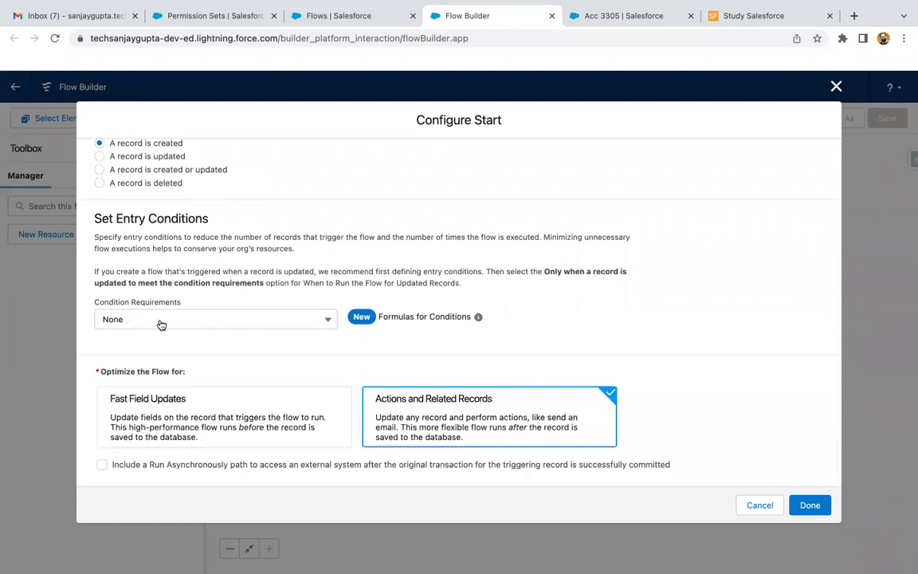
Add an AND entry condition IsActive Equals True and finish the start configuration.
left_click(161, 321)
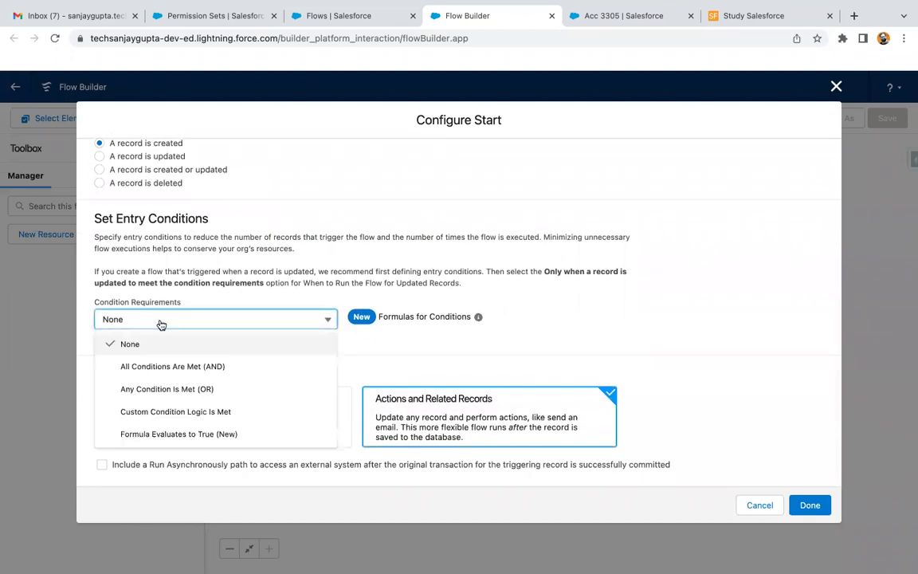
left_click(161, 369)
left_click(180, 369)
type("active")
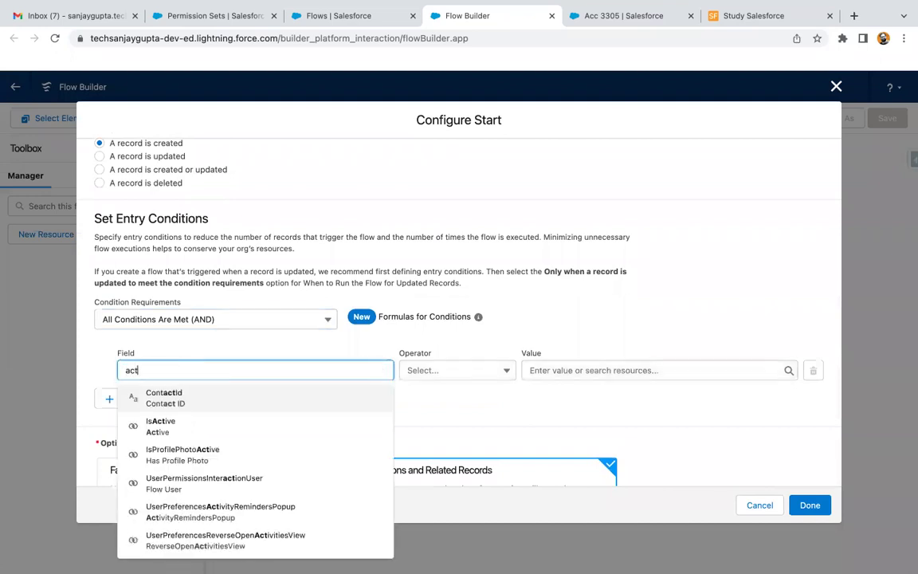
left_click(185, 395)
left_click(536, 369)
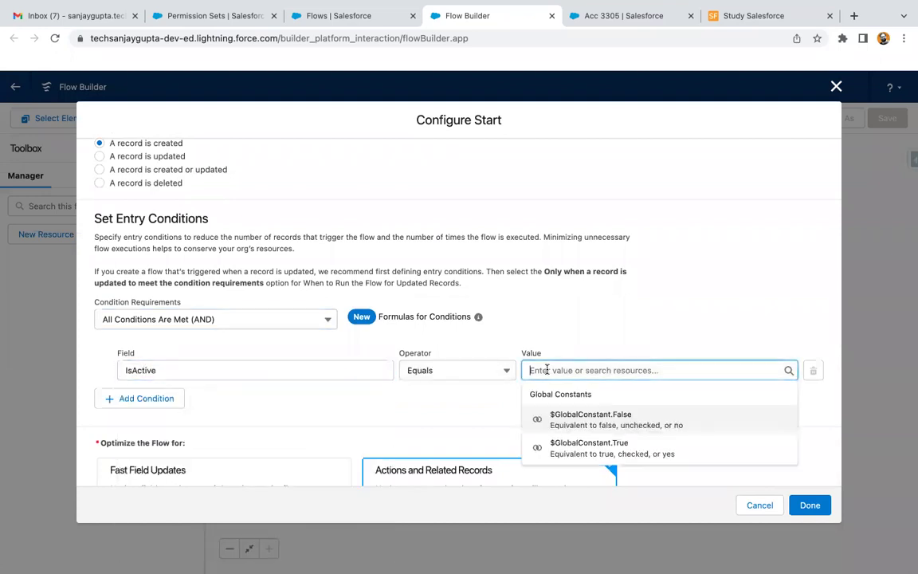
type("true")
left_click(570, 422)
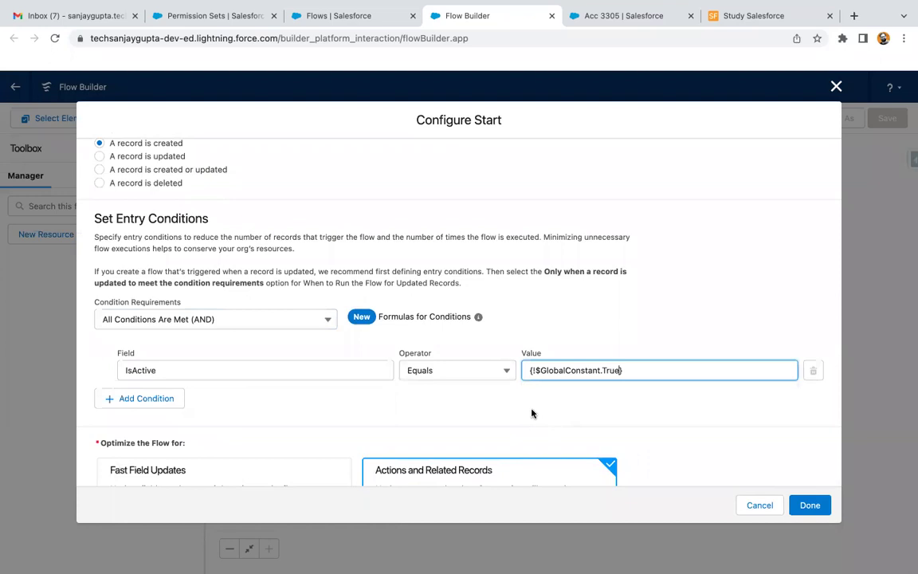
scroll(478, 367, "down", 2)
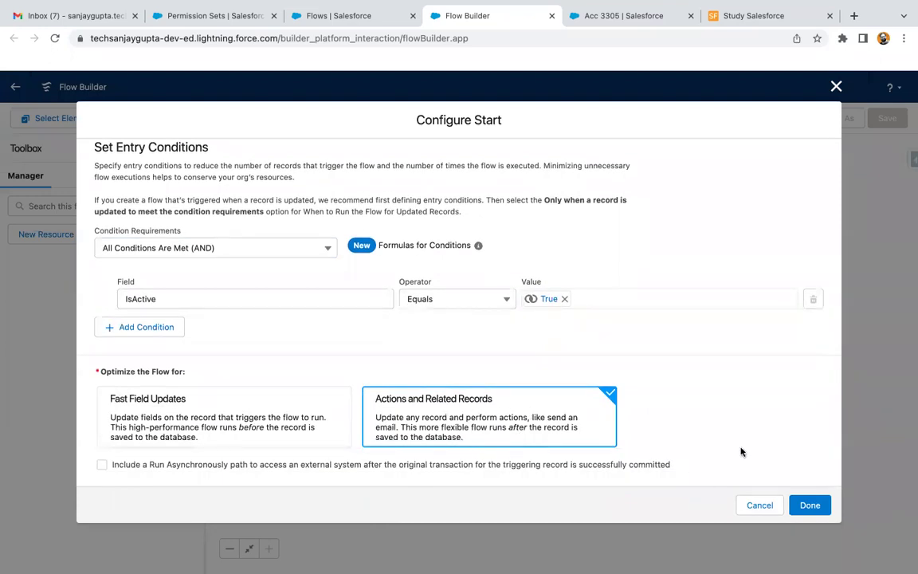
left_click(809, 504)
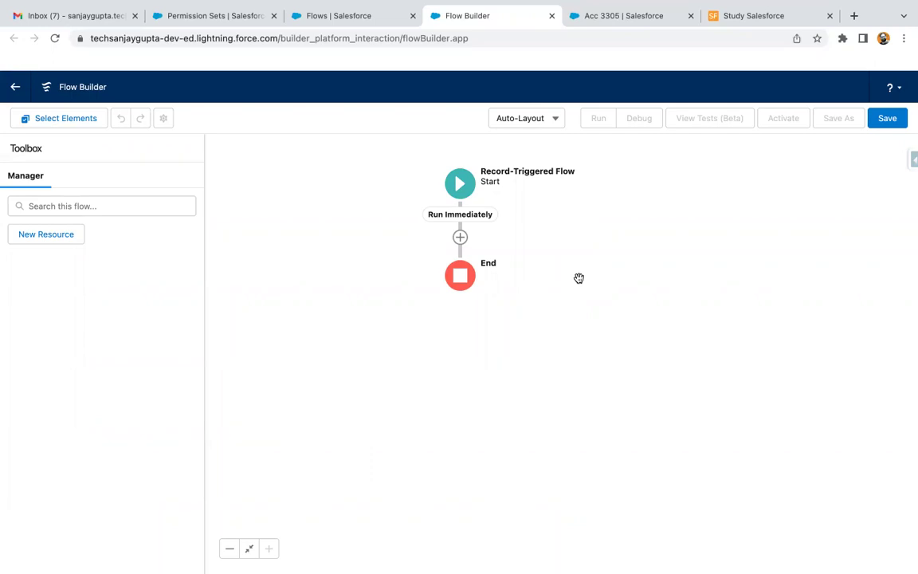
Add a Create Records element after Start, setting fields from separate resources and values.
left_click(460, 237)
scroll(450, 398, "down", 5)
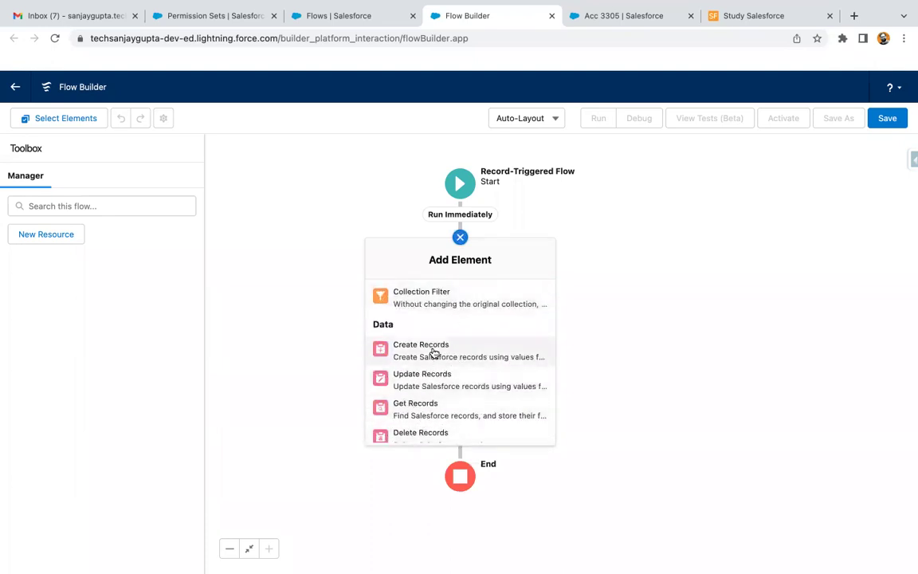
left_click(432, 350)
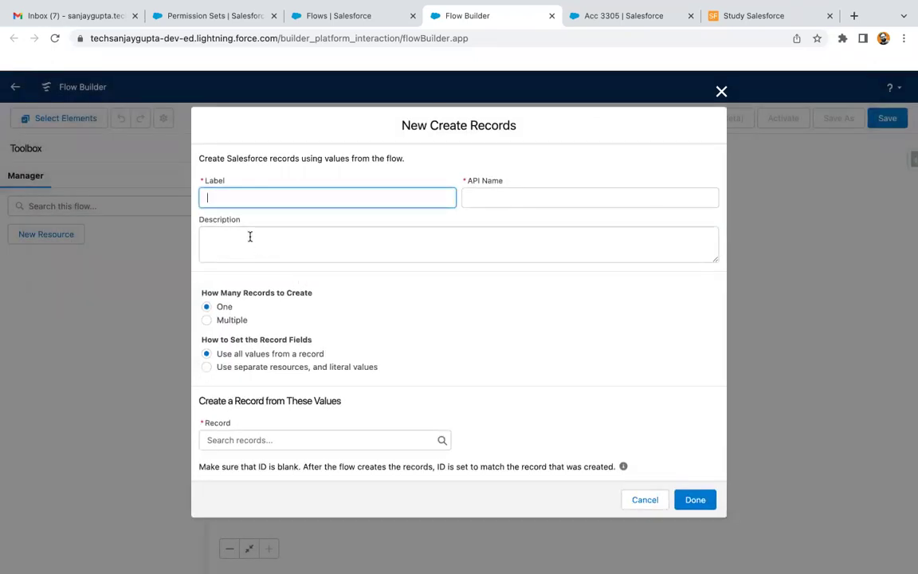
left_click(249, 369)
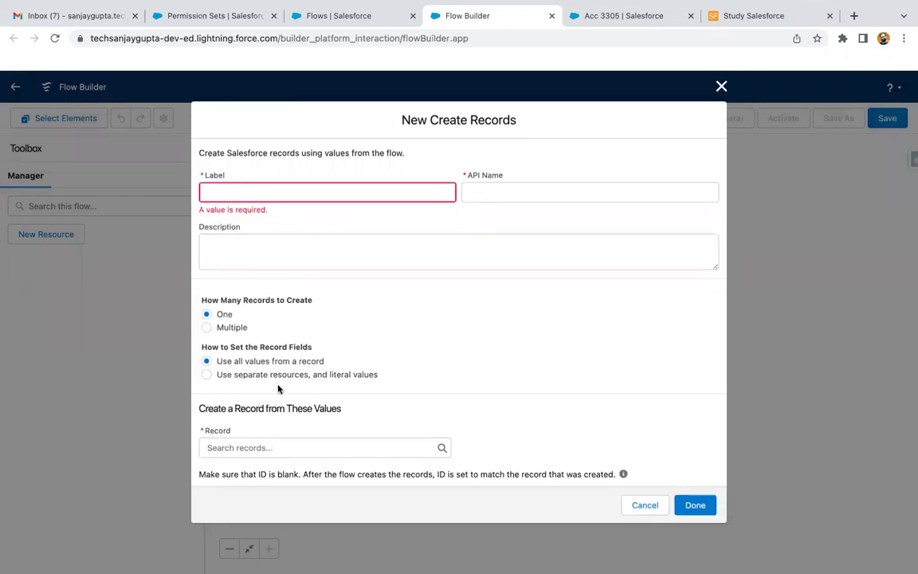
left_click(255, 381)
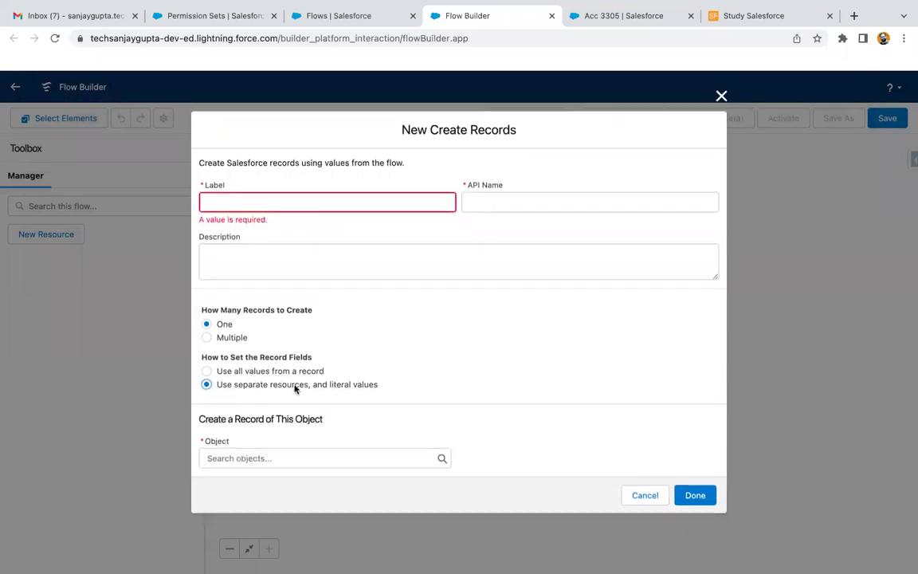
Choose Permission Set Assignment with the PermissionSetId field, then cancel the dialog without saving.
left_click(276, 459)
type("p")
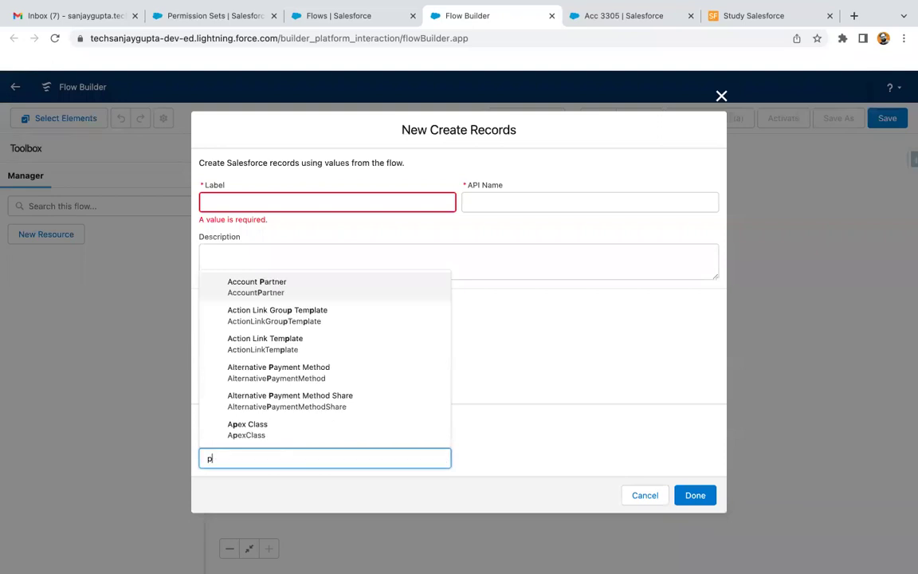
type("ermission set as")
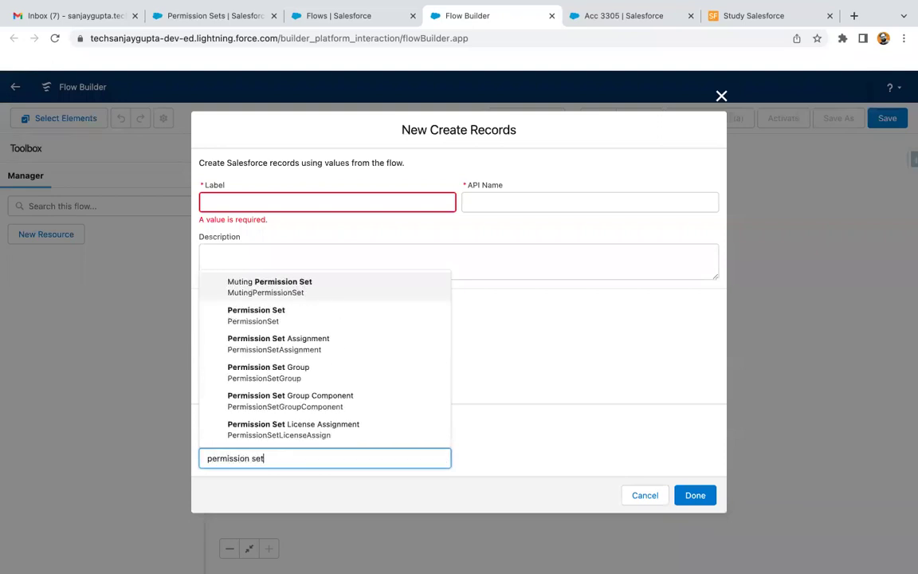
left_click(306, 440)
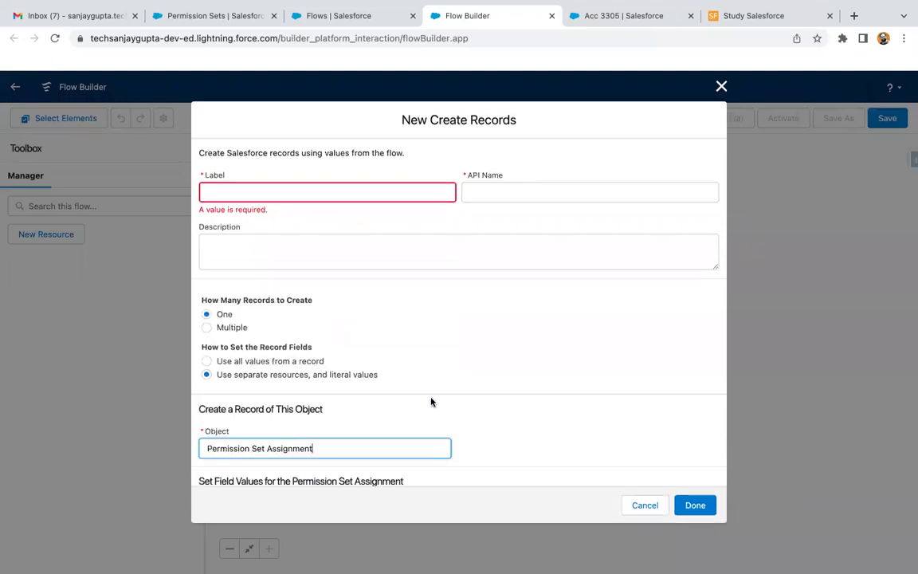
scroll(387, 356, "down", 2)
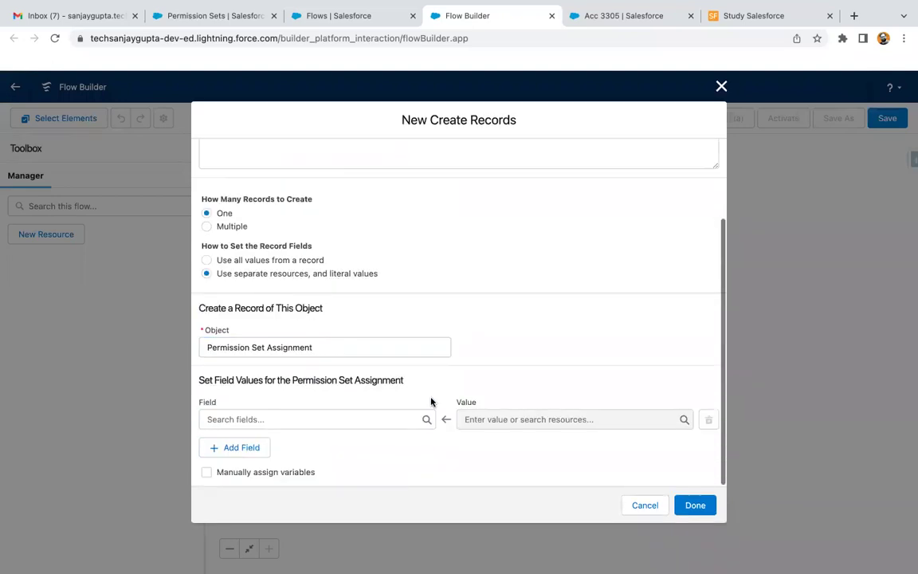
left_click(266, 420)
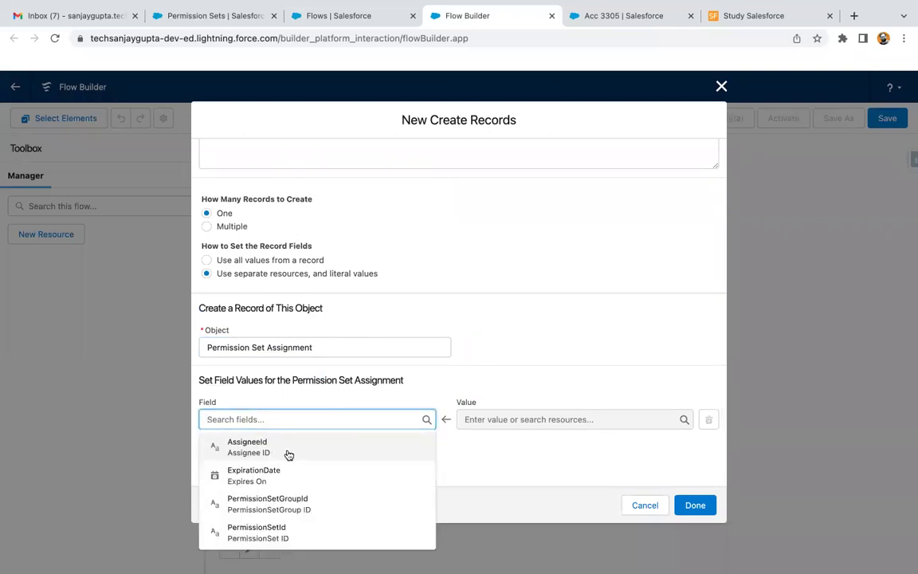
left_click(287, 532)
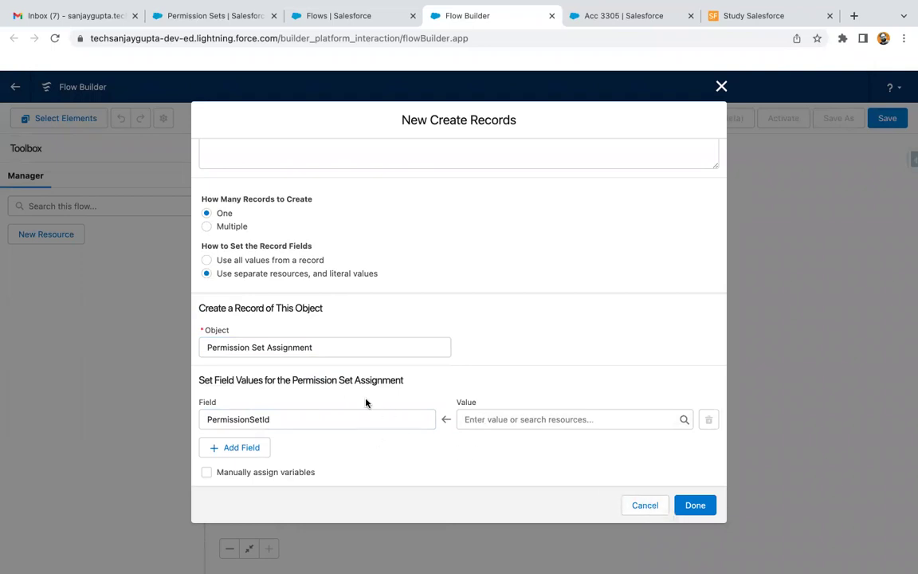
left_click(648, 505)
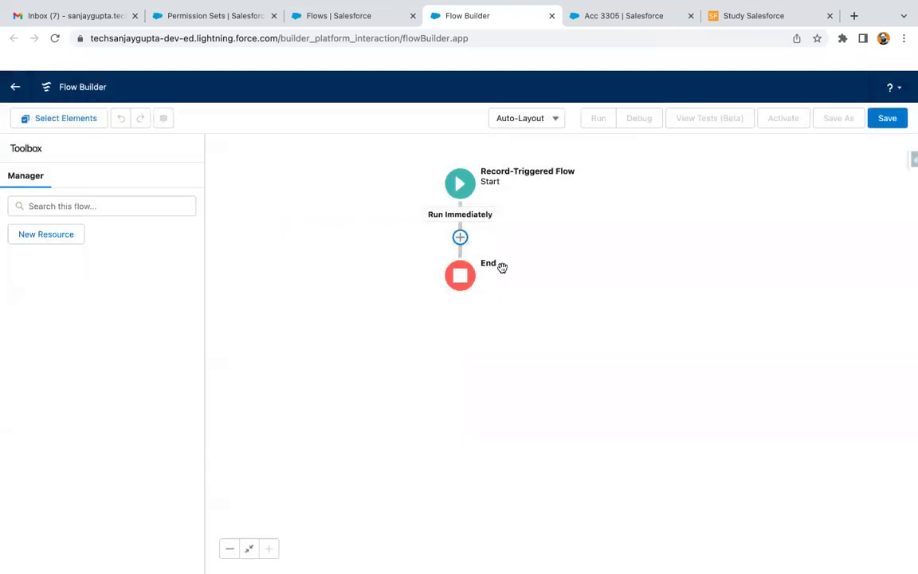
Add a Get Records element after Start labelled 'Get Permission Set'.
left_click(460, 237)
scroll(435, 363, "down", 3)
scroll(435, 362, "down", 3)
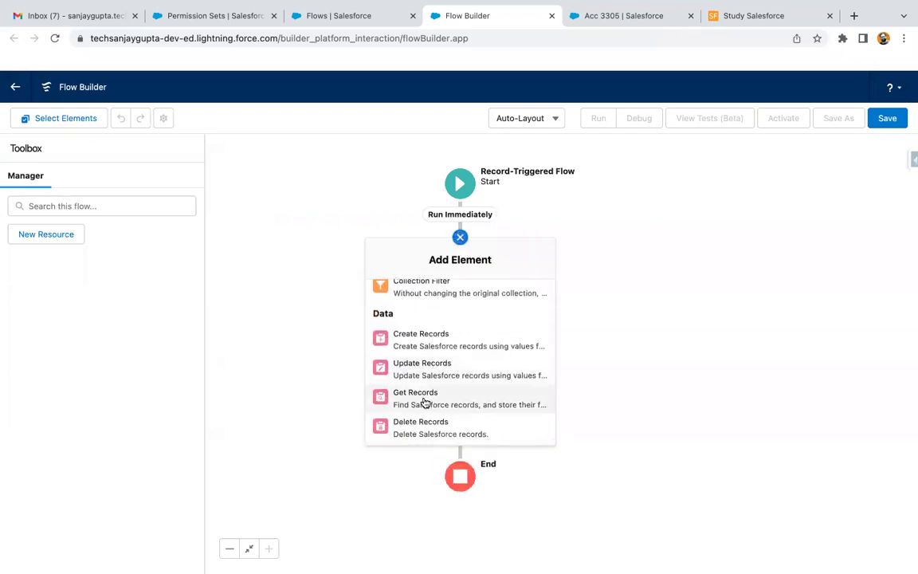
left_click(424, 401)
type("Get Permission Set")
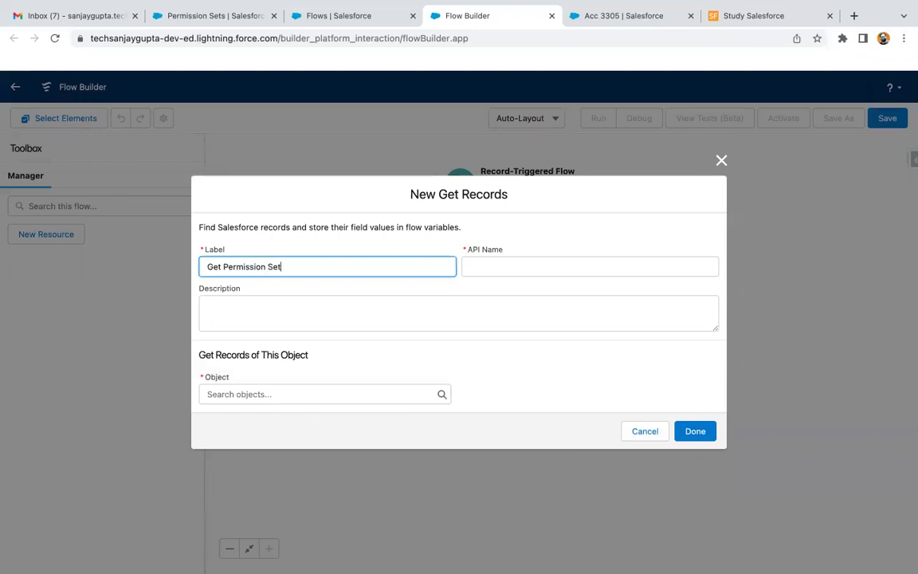
Query Permission Set records, filtering on the Name field.
left_click(272, 396)
type("permission set")
left_click(357, 275)
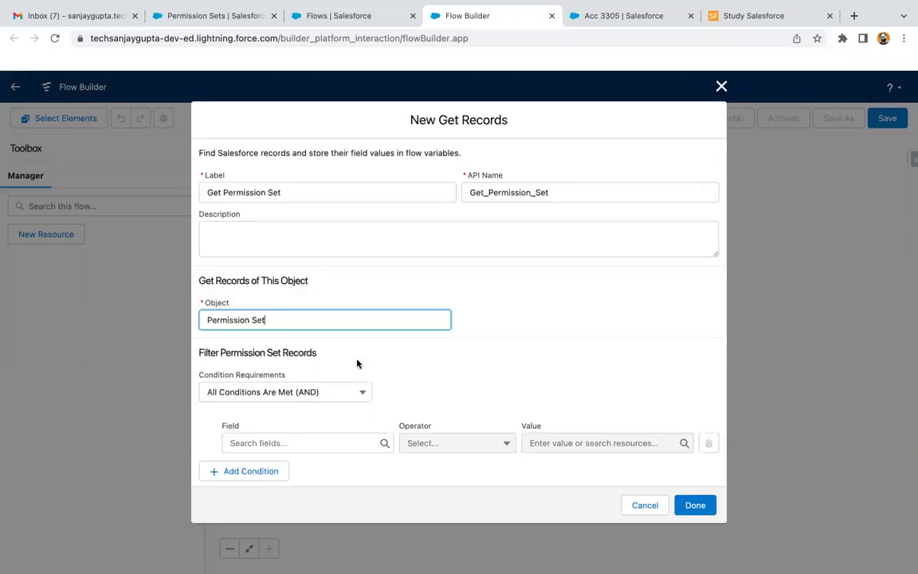
scroll(395, 363, "down", 4)
left_click(291, 290)
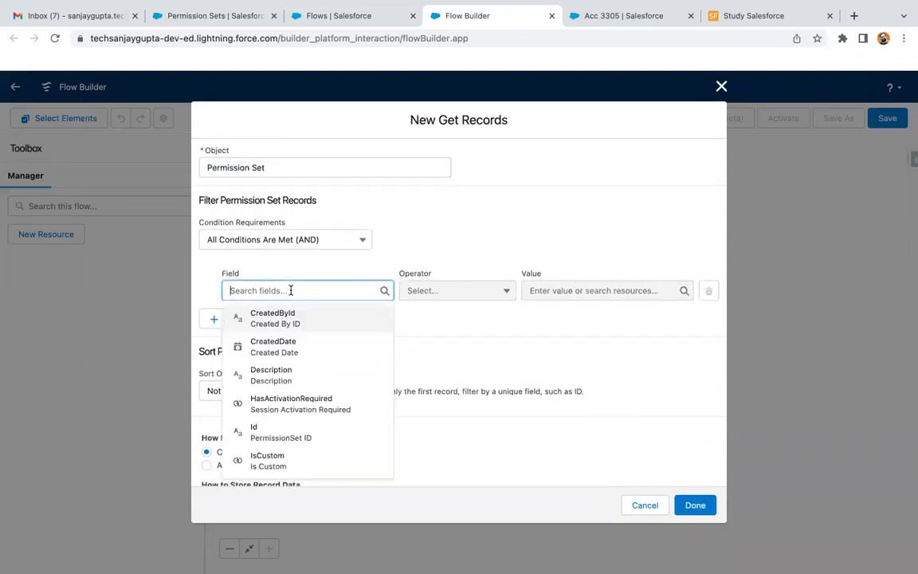
type("deve")
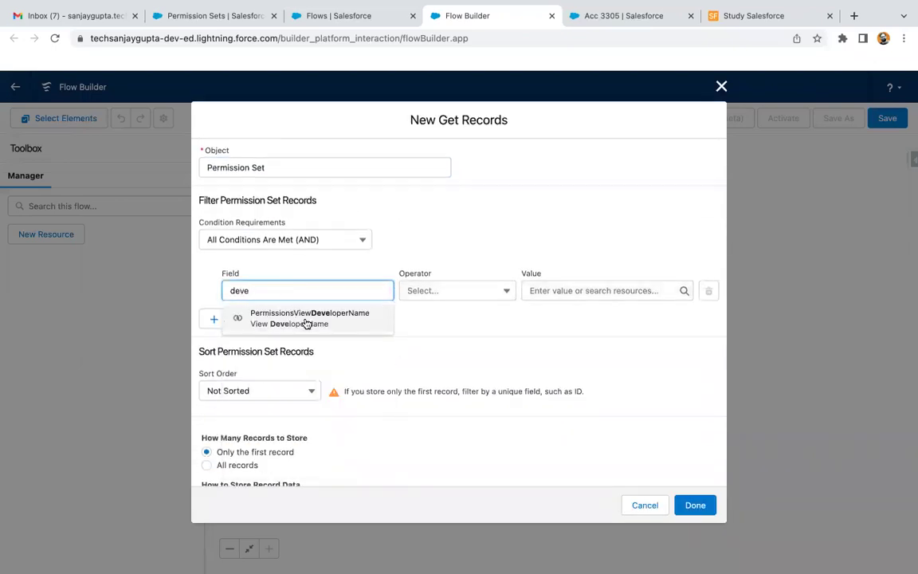
key("BackSpace")
key("BackSpace")
key("BackSpace")
key("BackSpace")
type("name")
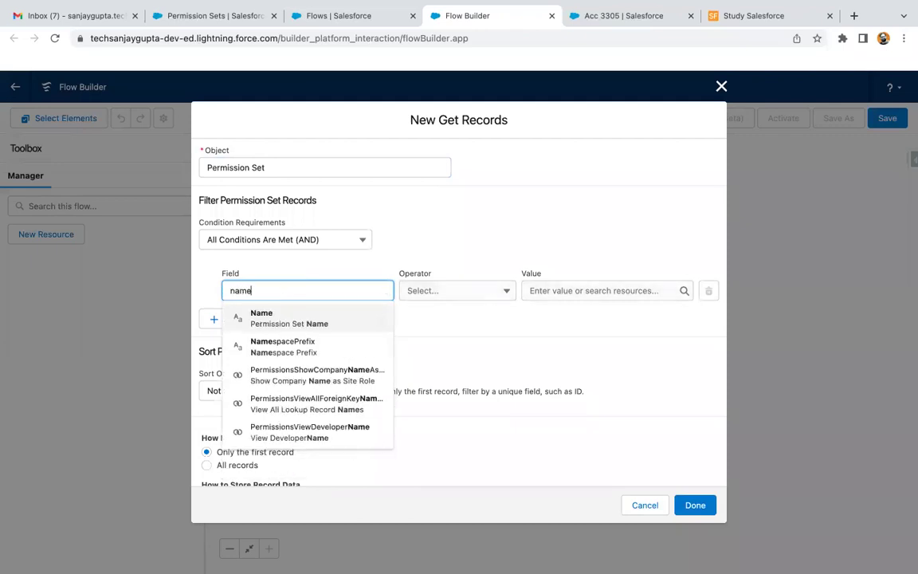
left_click(299, 321)
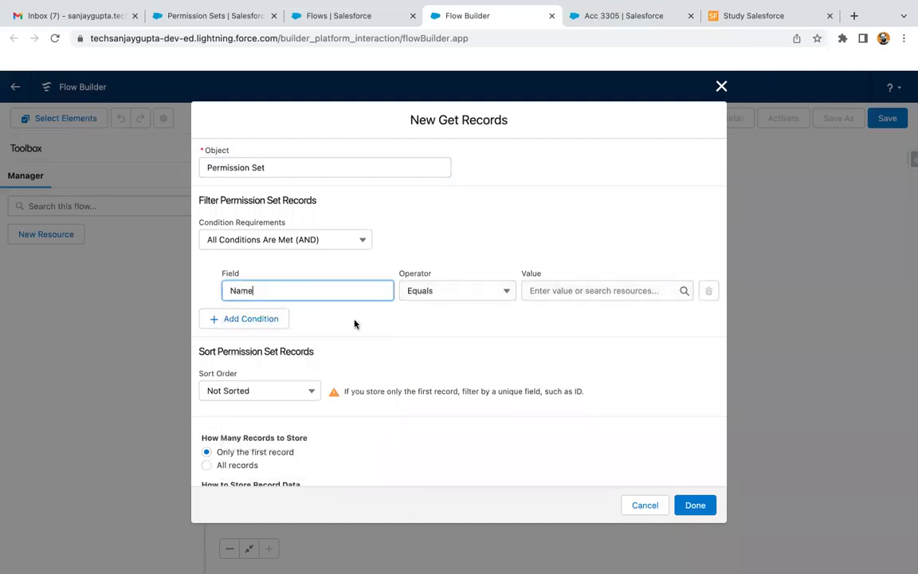
Copy the My Demo PS name from the Permission Sets page in Setup.
left_click(224, 15)
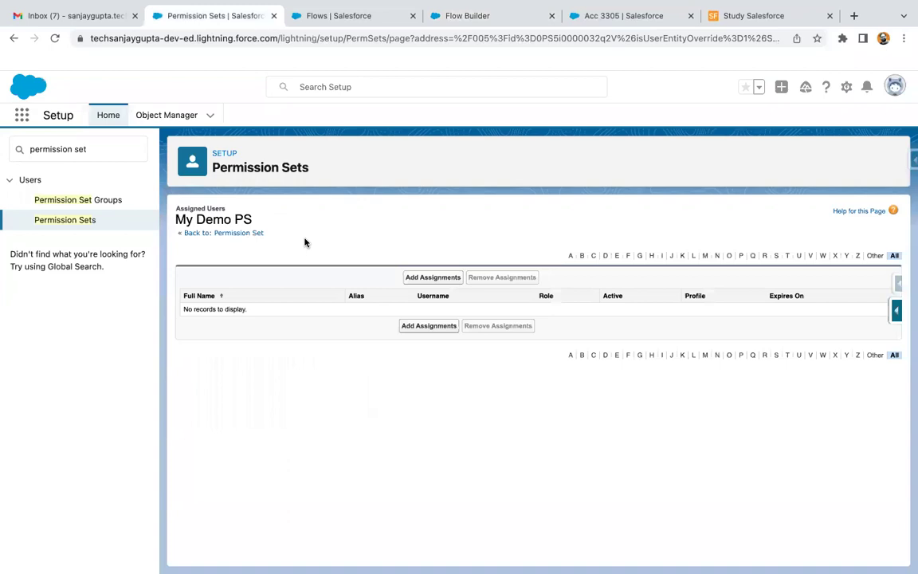
left_click_drag(172, 219, 264, 222)
key("super+c")
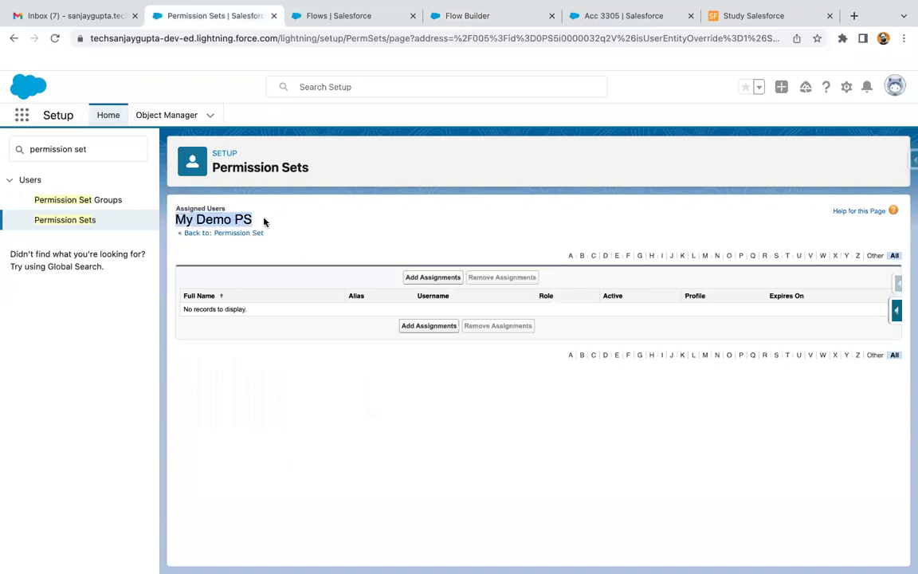
left_click(507, 22)
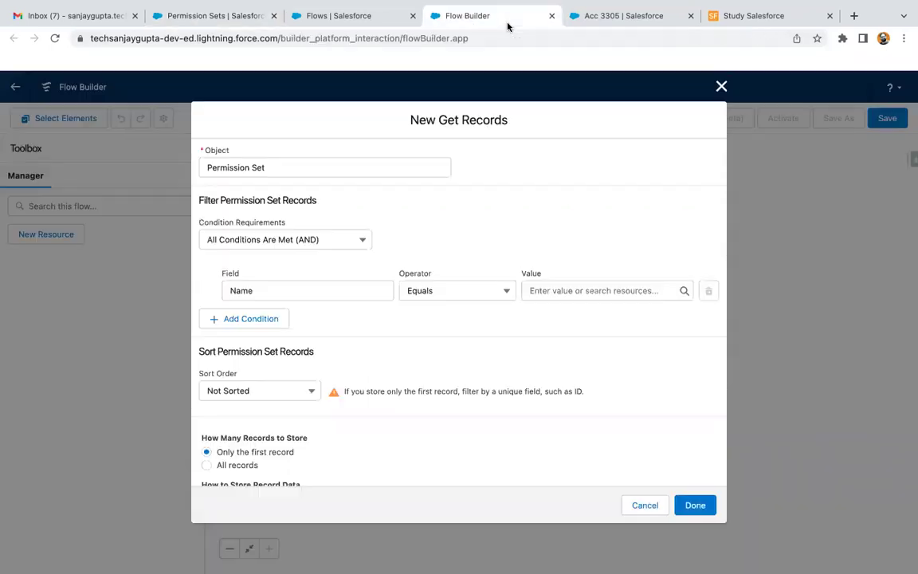
Paste My Demo PS as the Name filter value and confirm the Get Records settings.
left_click(352, 289)
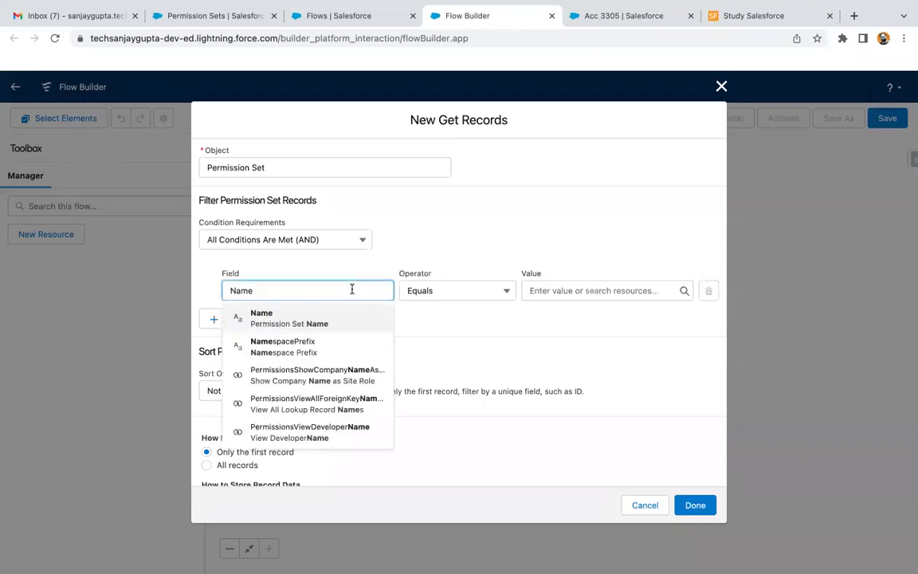
left_click(557, 287)
key("super+v")
left_click(495, 326)
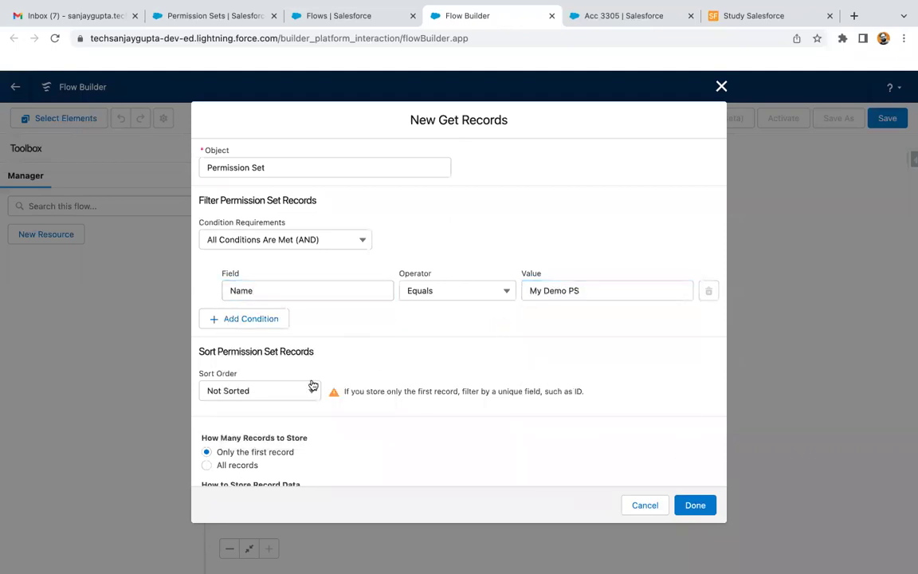
scroll(280, 383, "down", 2)
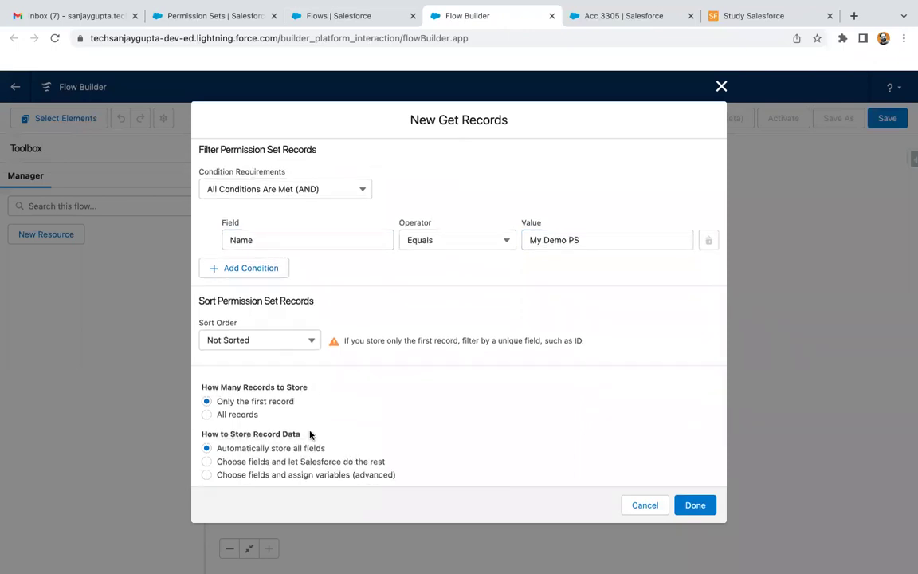
left_click(694, 510)
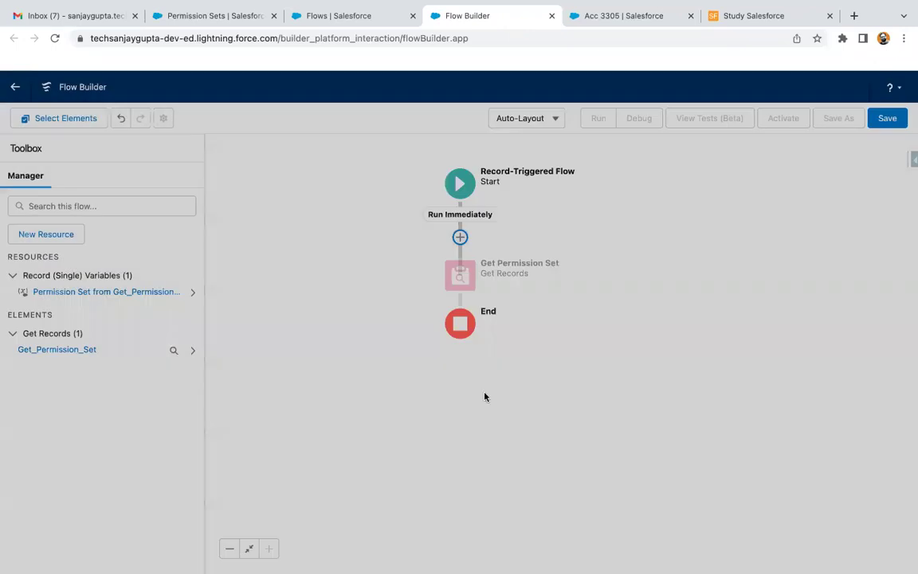
Reopen the Get Permission Set step for editing, keeping Name as the filter field.
left_click(460, 314)
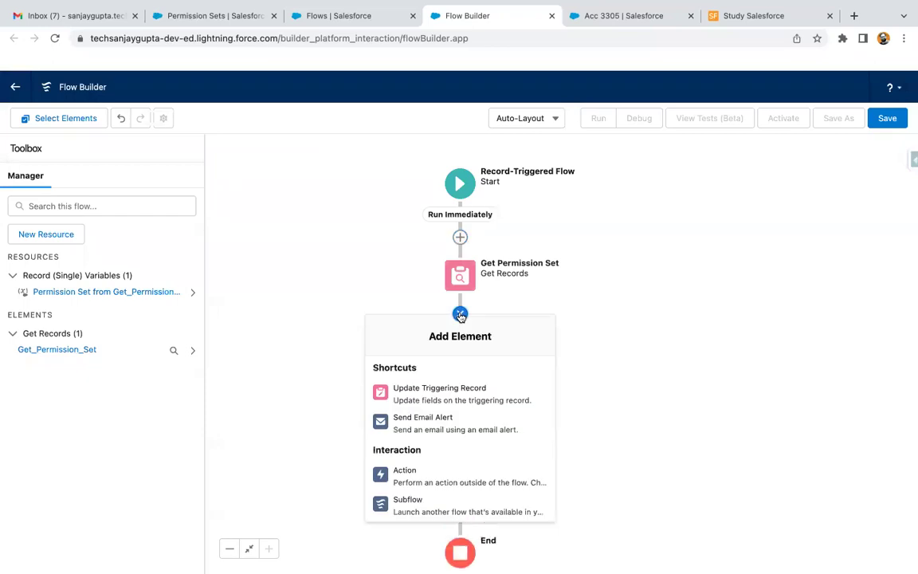
double_click(464, 264)
left_click(348, 365)
left_click(311, 395)
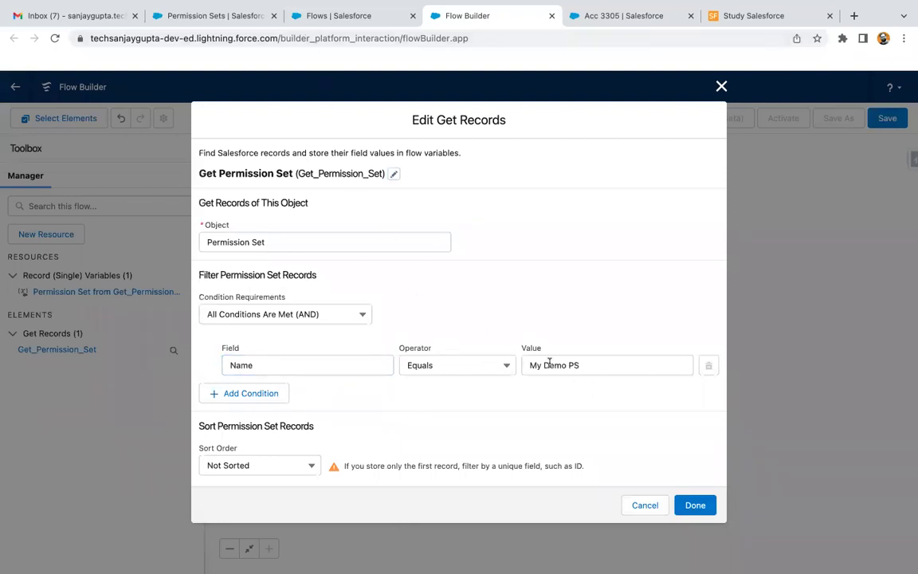
Copy the API name My_Demo_PS from the permission set details and paste it as the filter value.
left_click(207, 21)
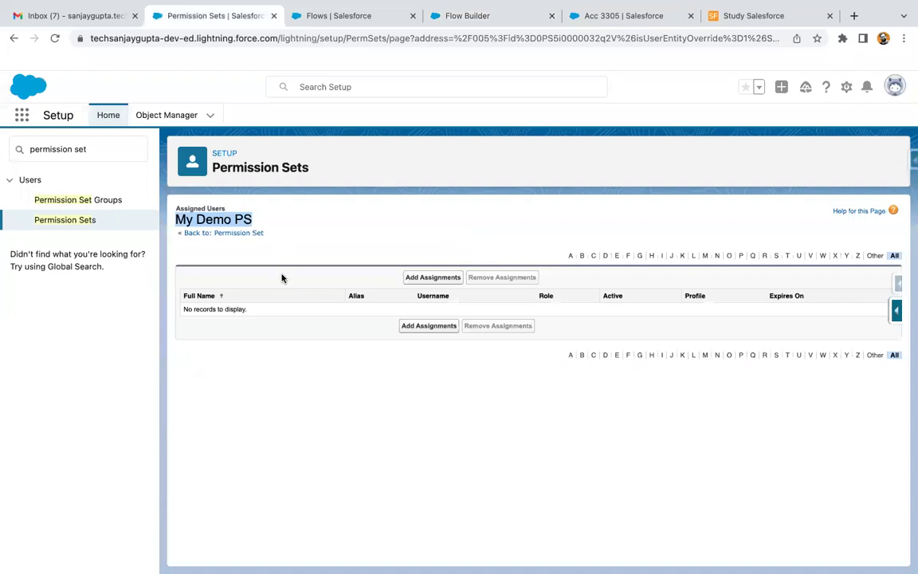
left_click(231, 234)
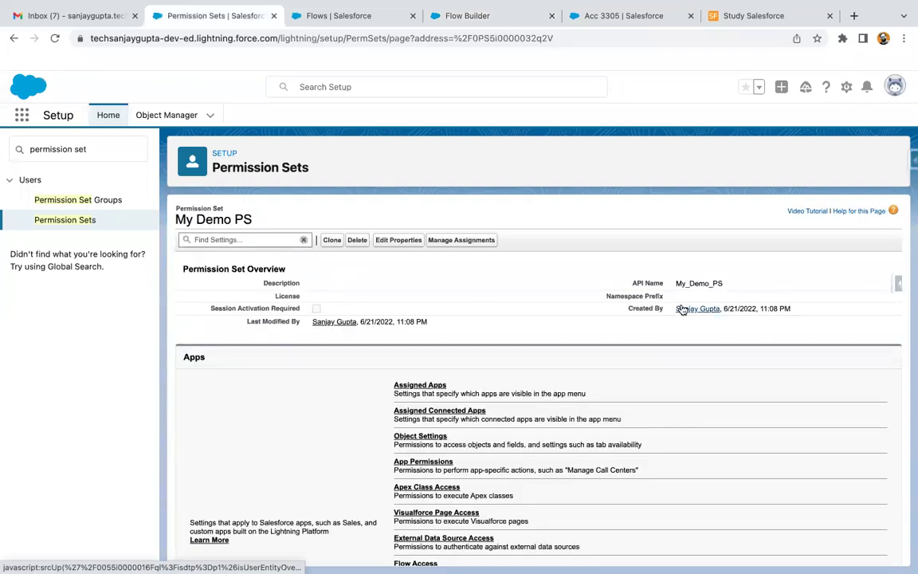
double_click(702, 283)
key("super+c")
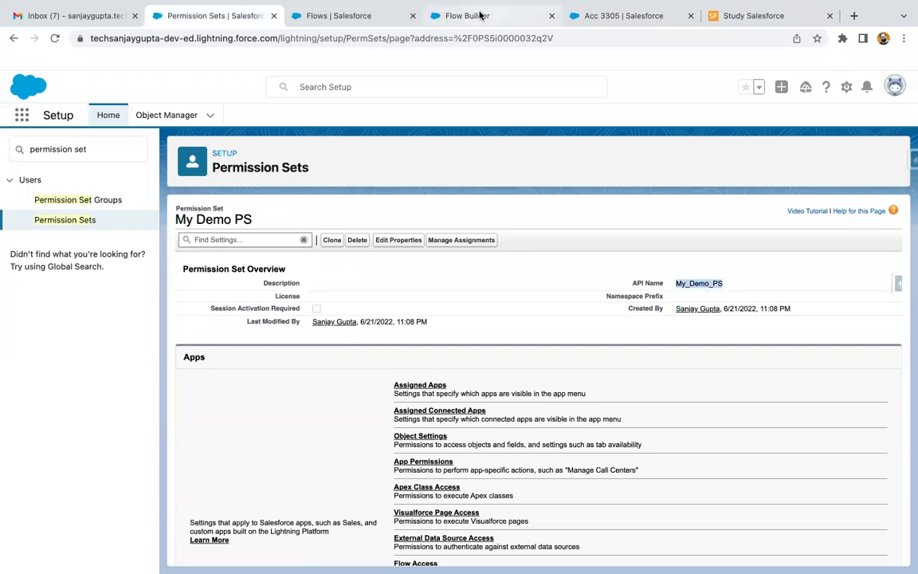
left_click(474, 16)
triple_click(601, 364)
key("super+v")
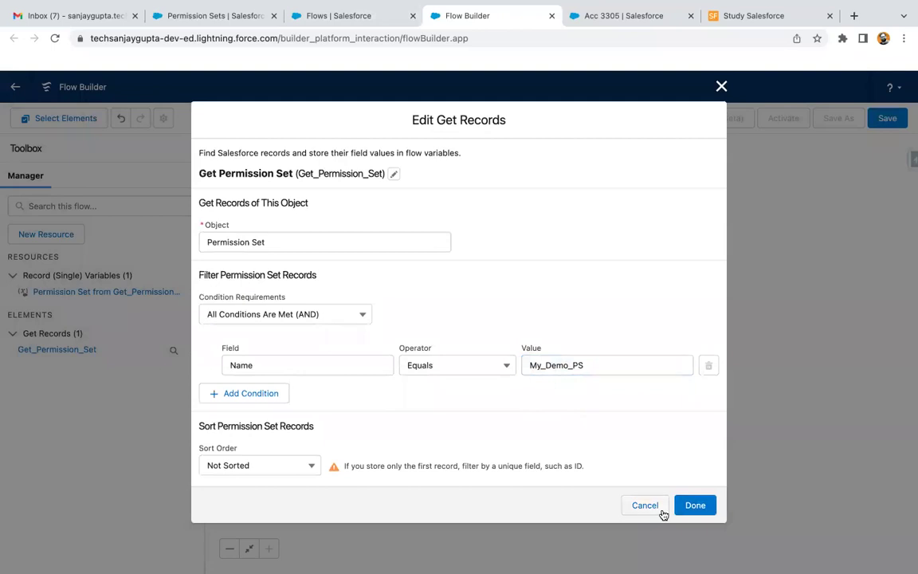
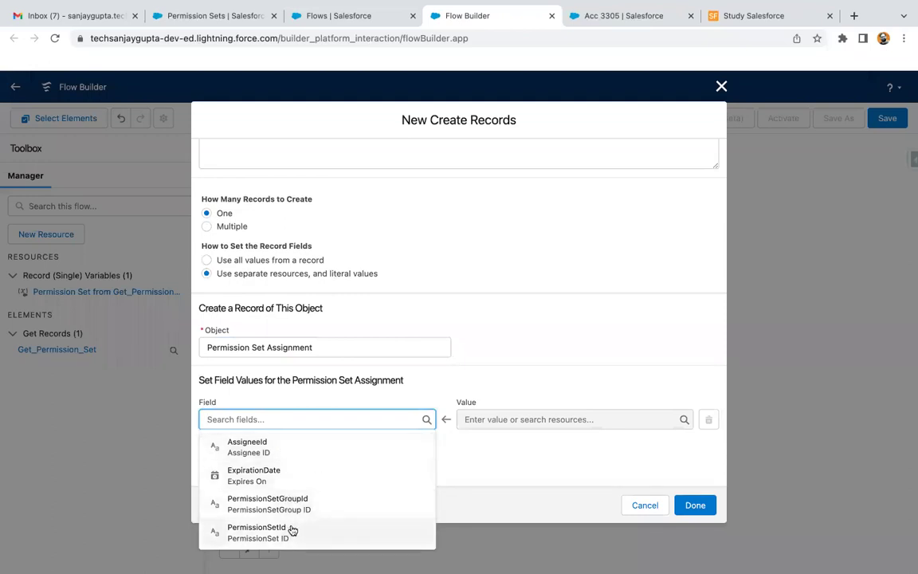
Set the new Permission Set Assignment's AssigneeId to the triggering $Record user's Id.
left_click(300, 447)
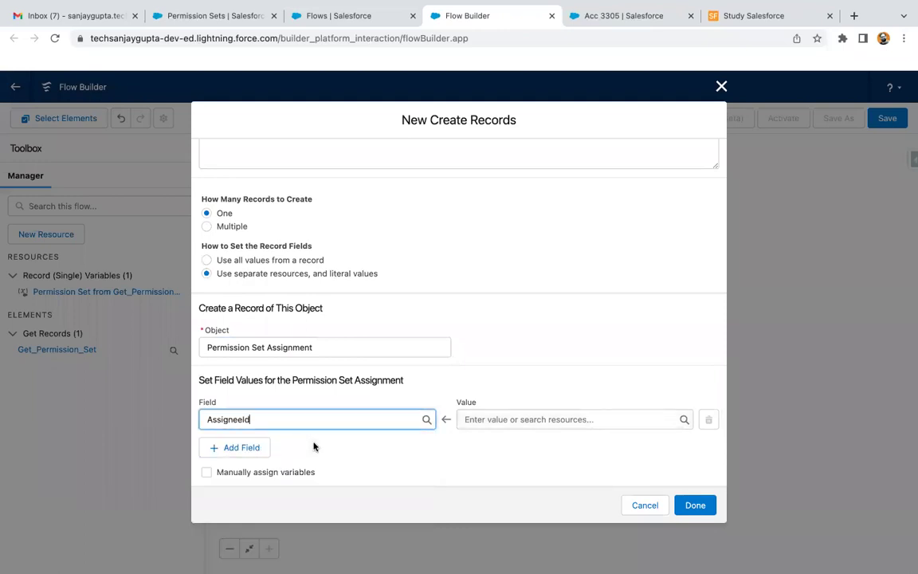
left_click(497, 420)
type("user")
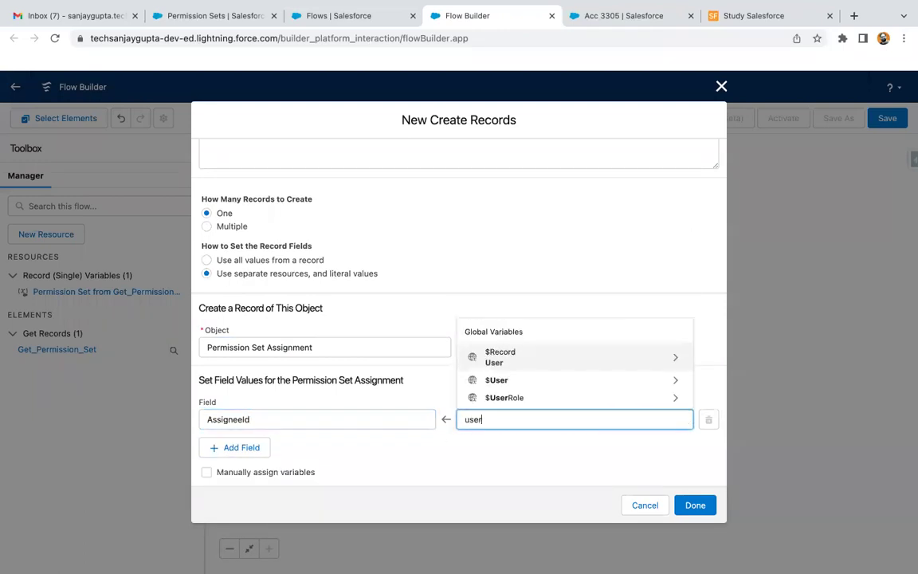
key("BackSpace")
key("BackSpace")
key("BackSpace")
key("BackSpace")
type("reco")
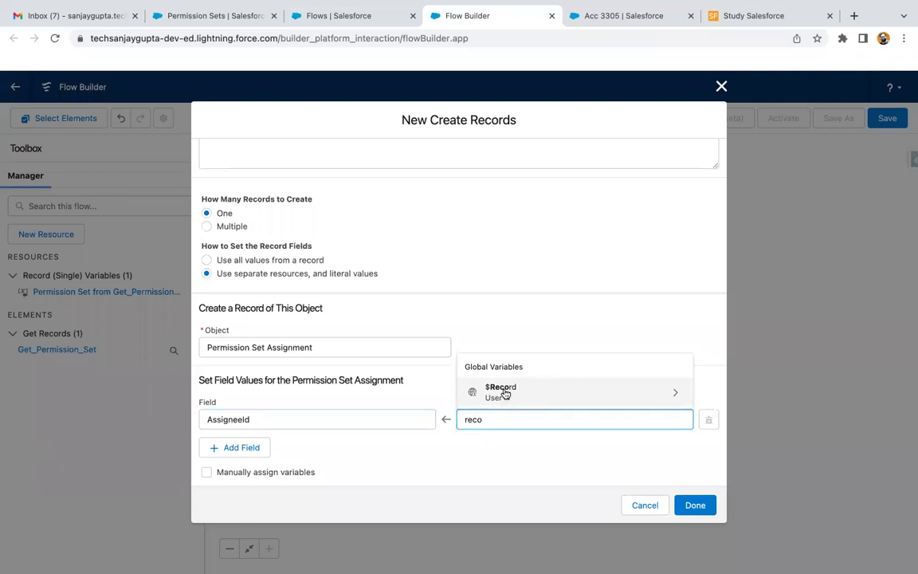
left_click(504, 394)
type(".id")
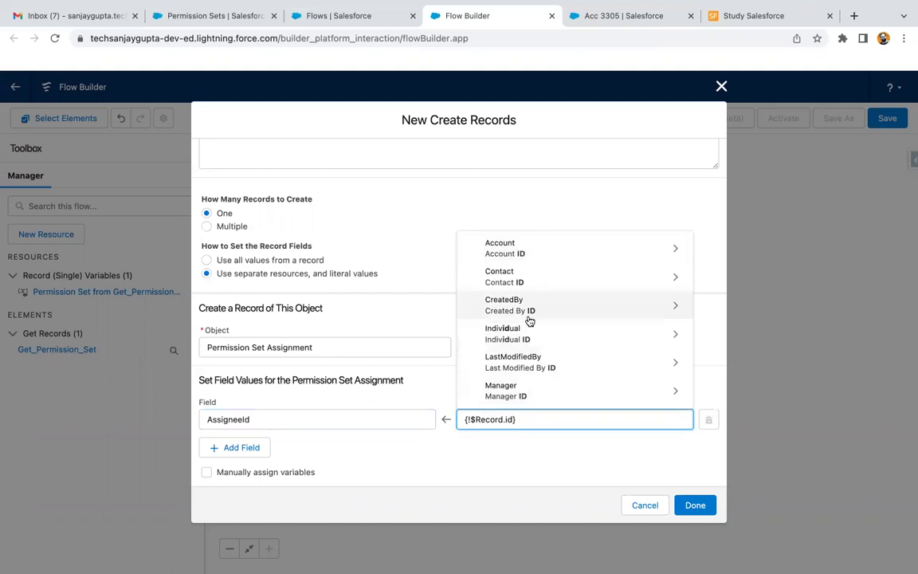
scroll(543, 335, "down", 5)
scroll(543, 334, "down", 5)
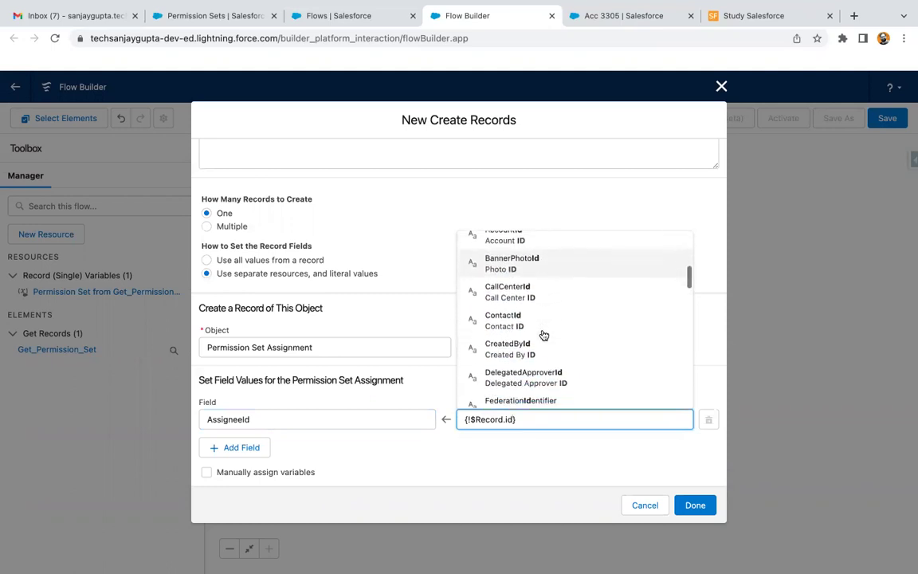
left_click(532, 461)
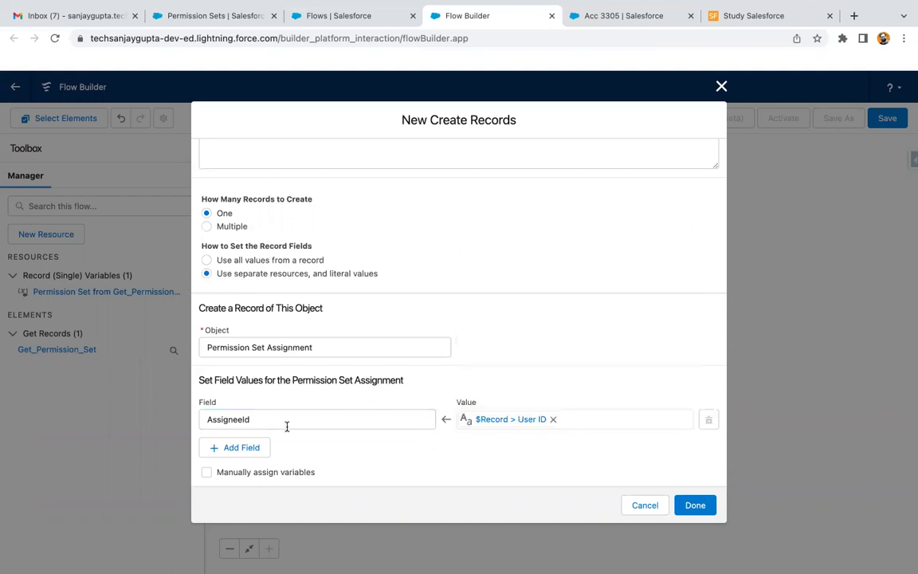
Add a PermissionSetId field mapped to Get_Permission_Set > Id and finish the Create Records element.
left_click(252, 446)
left_click(258, 419)
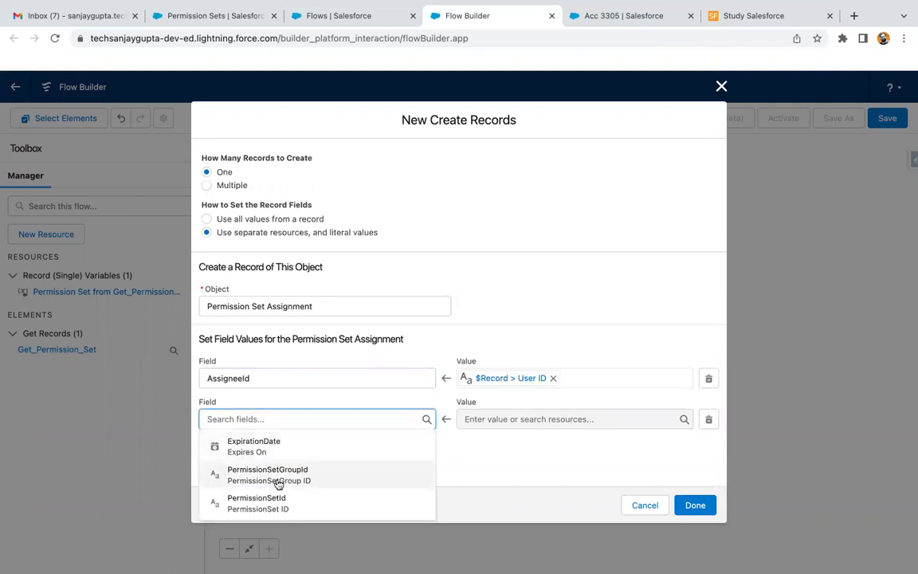
left_click(277, 495)
left_click(502, 418)
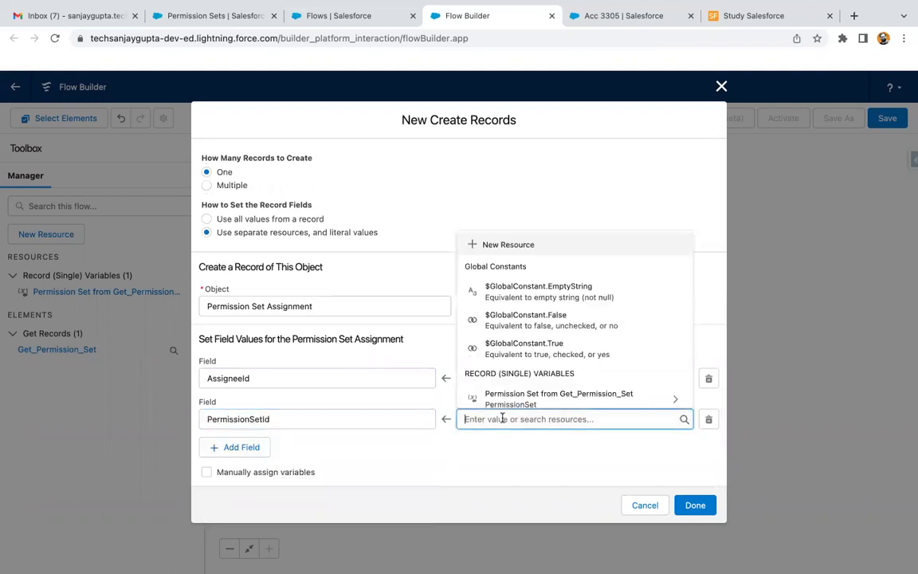
type("get")
left_click(572, 391)
type("id")
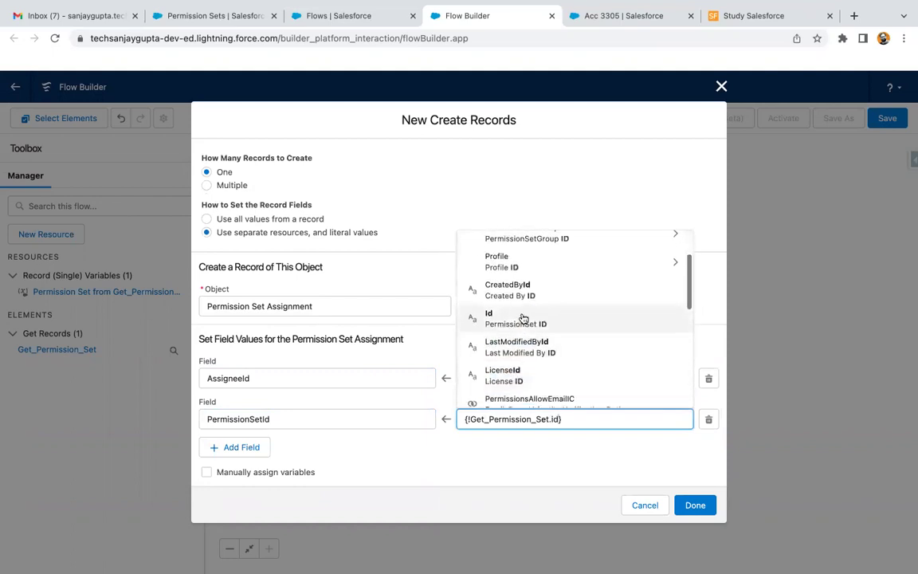
left_click(523, 324)
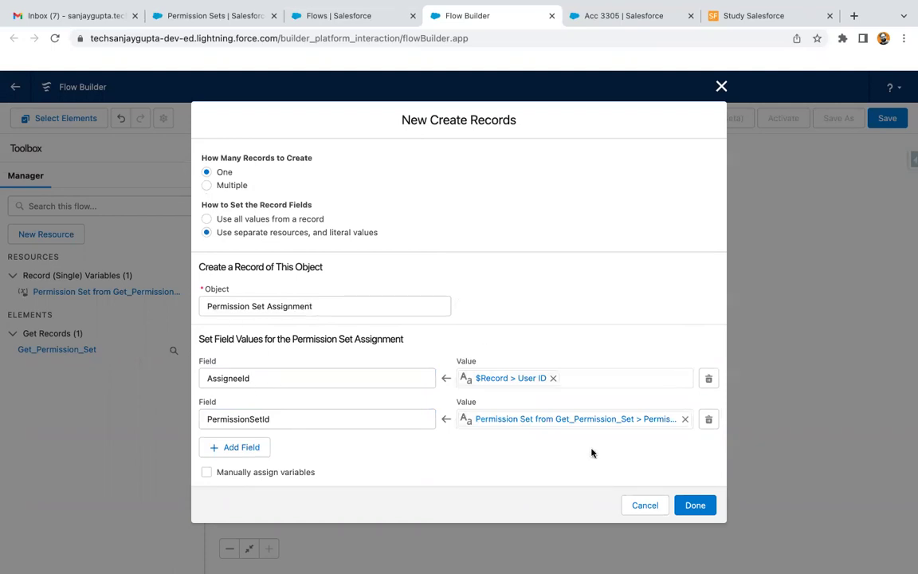
scroll(591, 453, "up", 4)
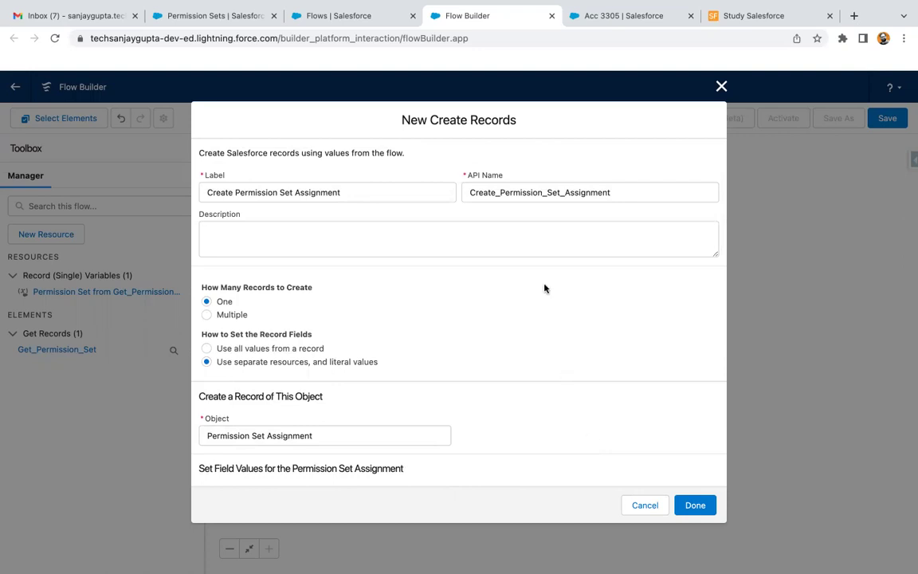
scroll(566, 370, "down", 3)
left_click(696, 505)
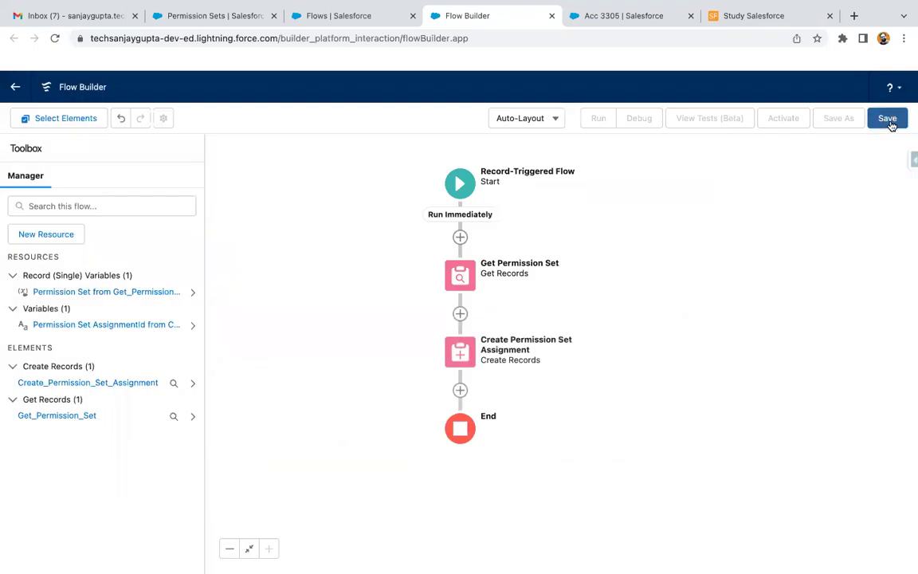
Save the flow with the label 'Assign Permission Set to a User' and activate it.
left_click(887, 118)
left_click(378, 268)
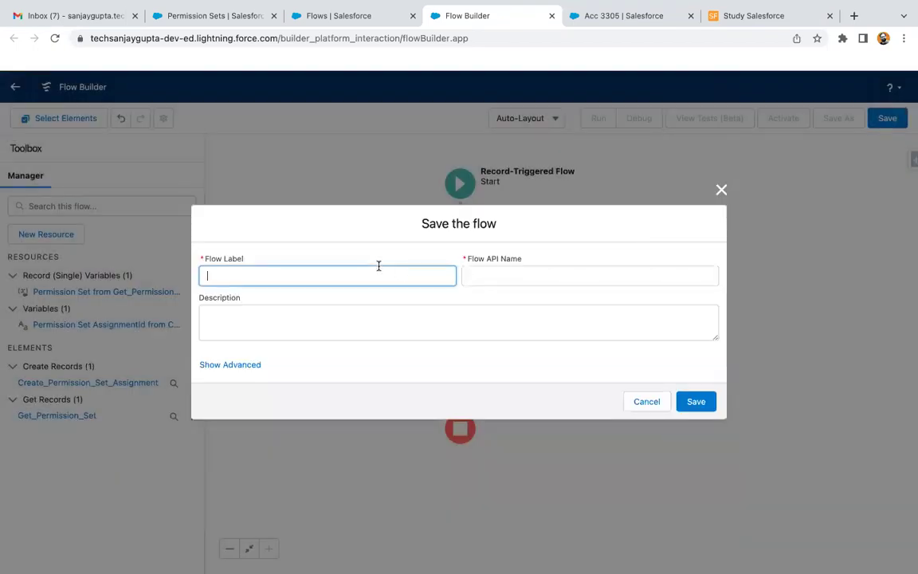
type("Assign Permission SEt")
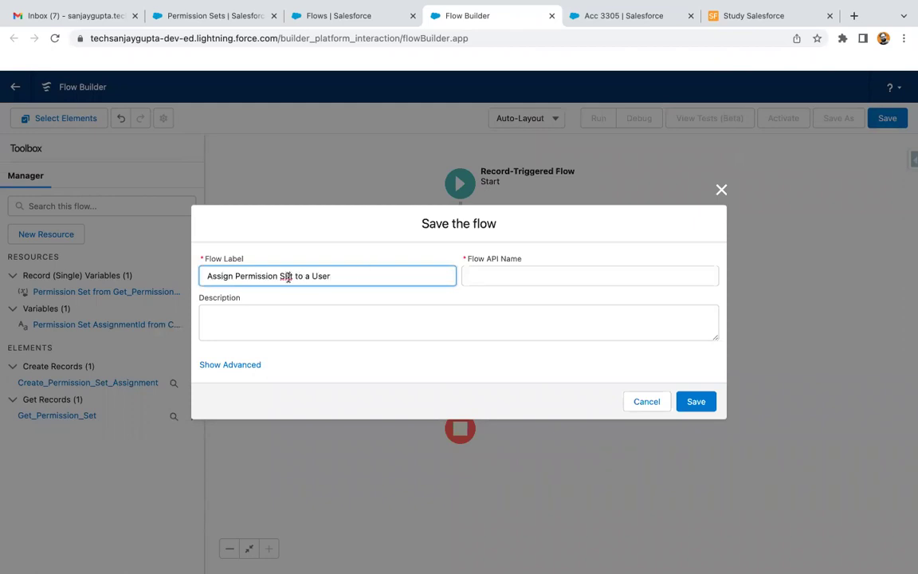
left_click(697, 403)
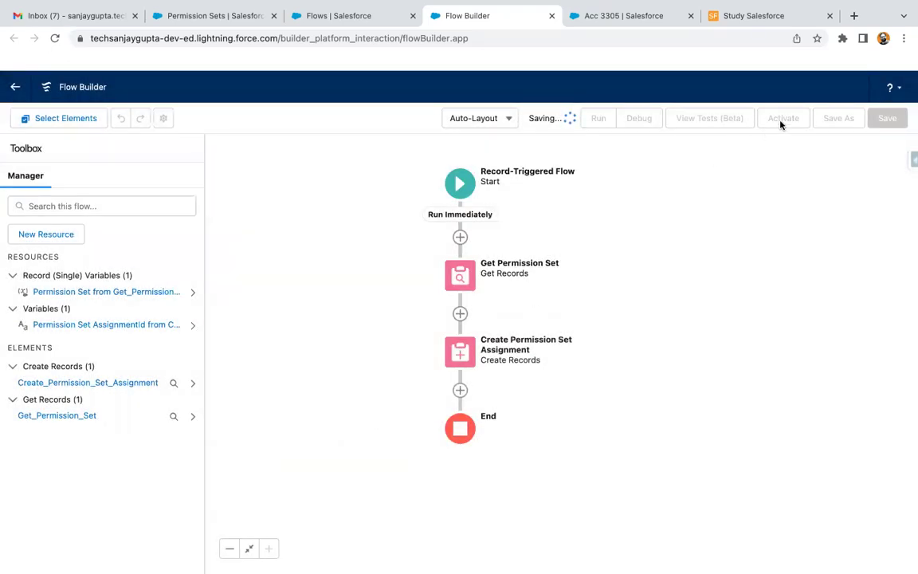
left_click(785, 119)
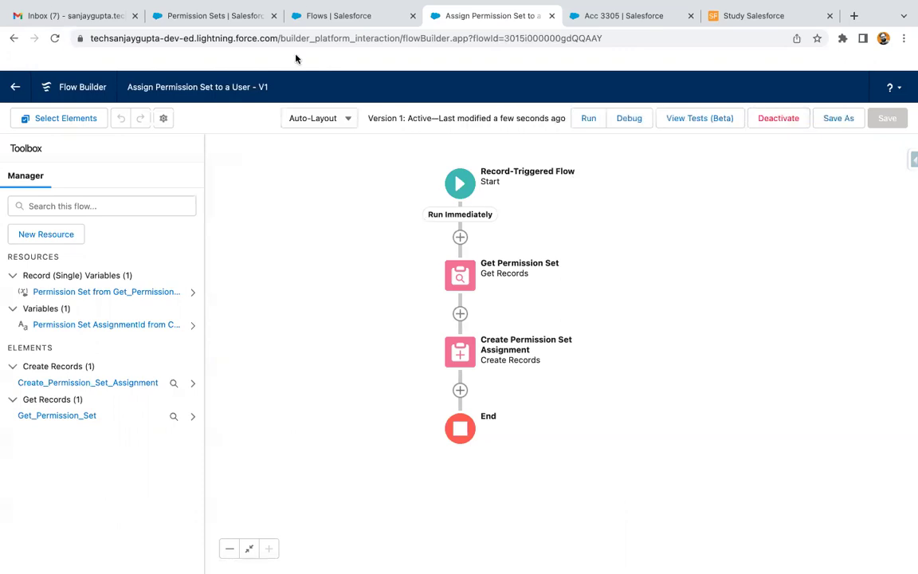
left_click(219, 16)
Search Setup for 'user' and start a new user from the Users page.
left_click(307, 16)
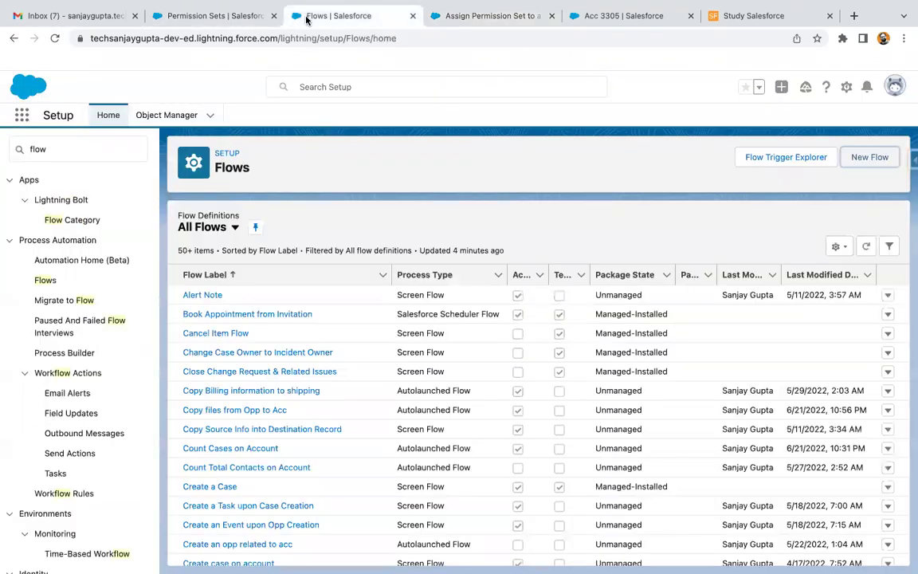
double_click(78, 150)
type("user")
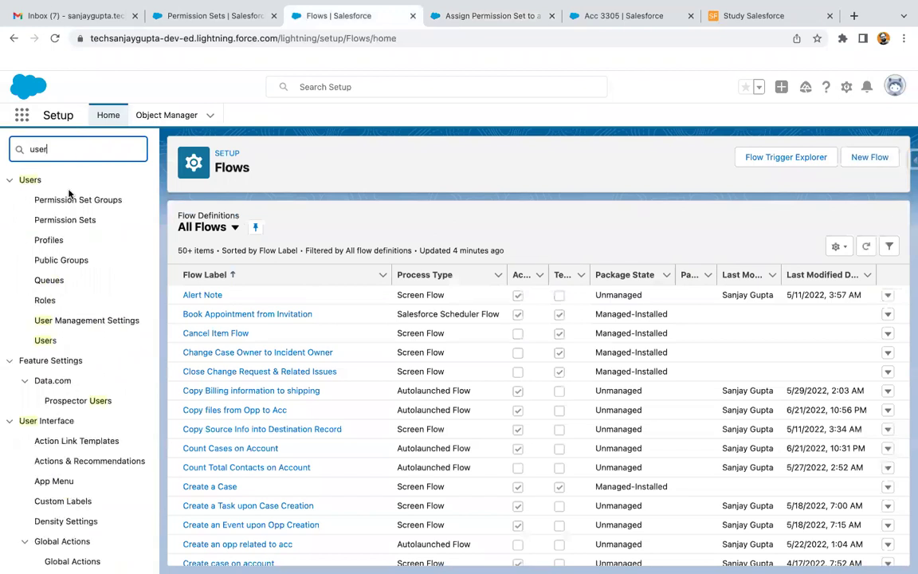
left_click(45, 341)
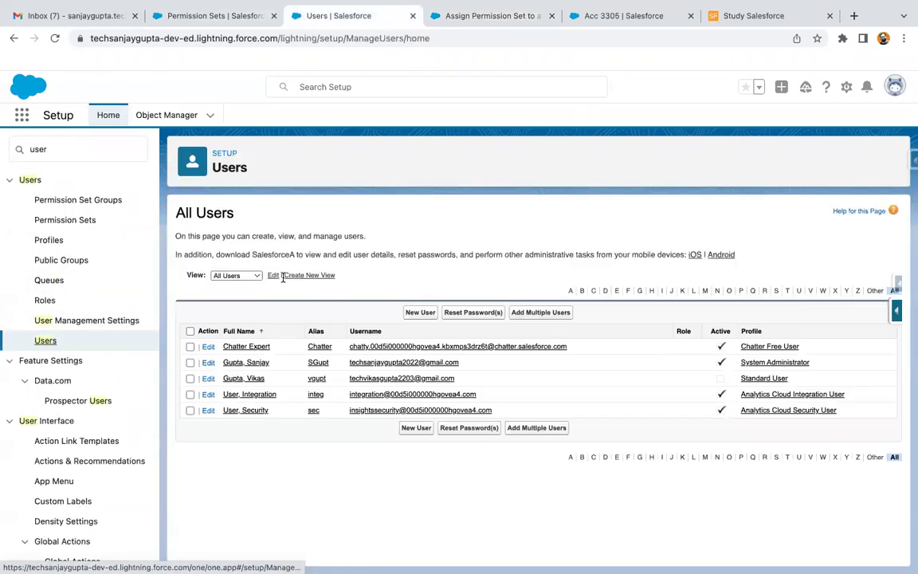
left_click(418, 312)
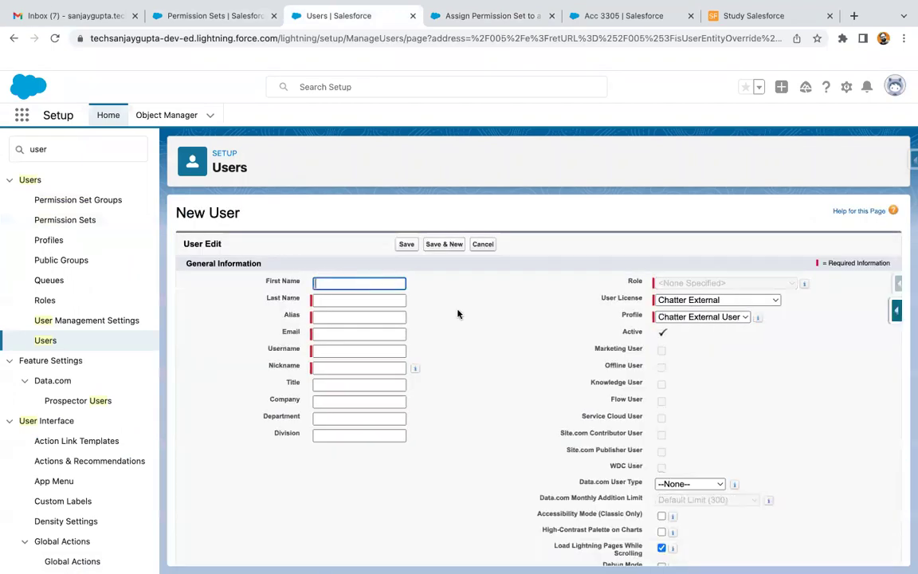
scroll(462, 312, "down", 2)
scroll(406, 271, "up", 1)
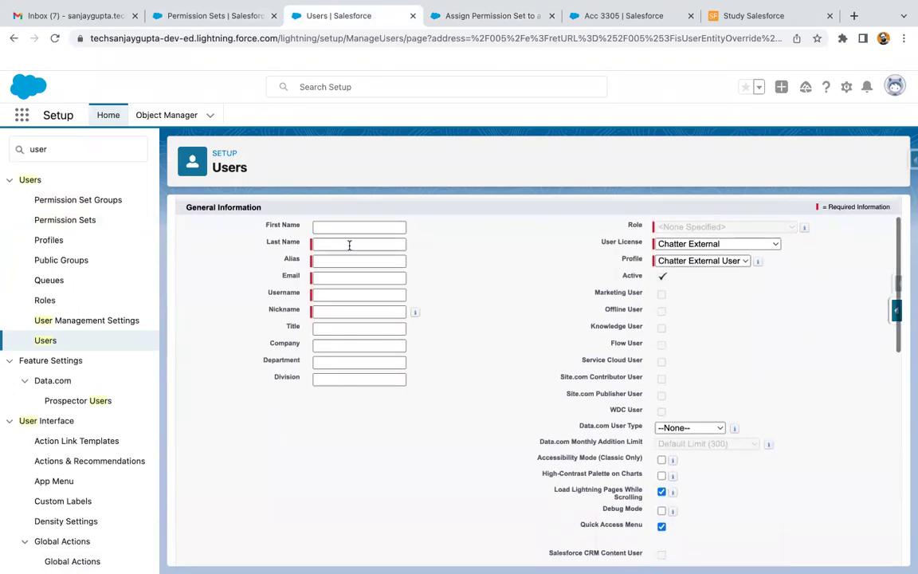
Enter the user's first and last name, with the Salesforce license and Standard User profile.
left_click(335, 227)
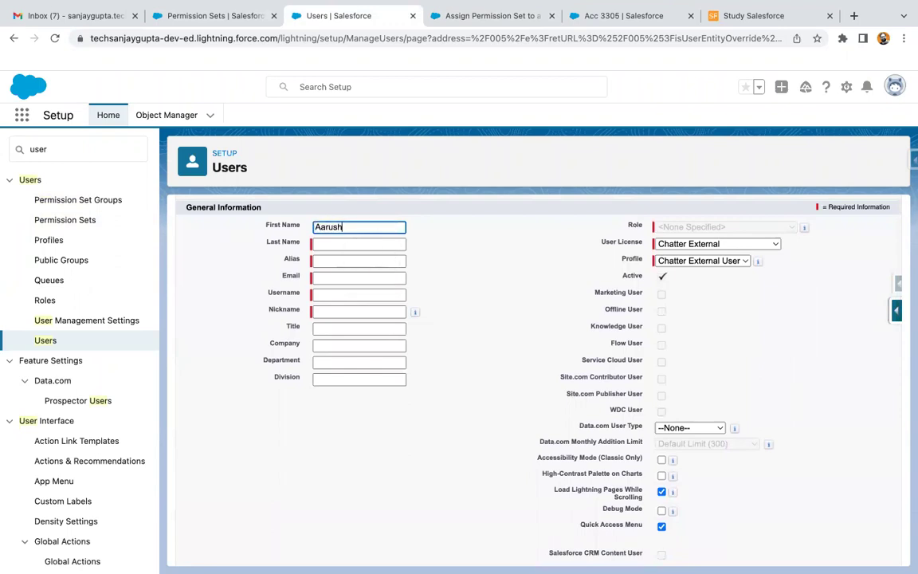
left_click(359, 244)
left_click(451, 255)
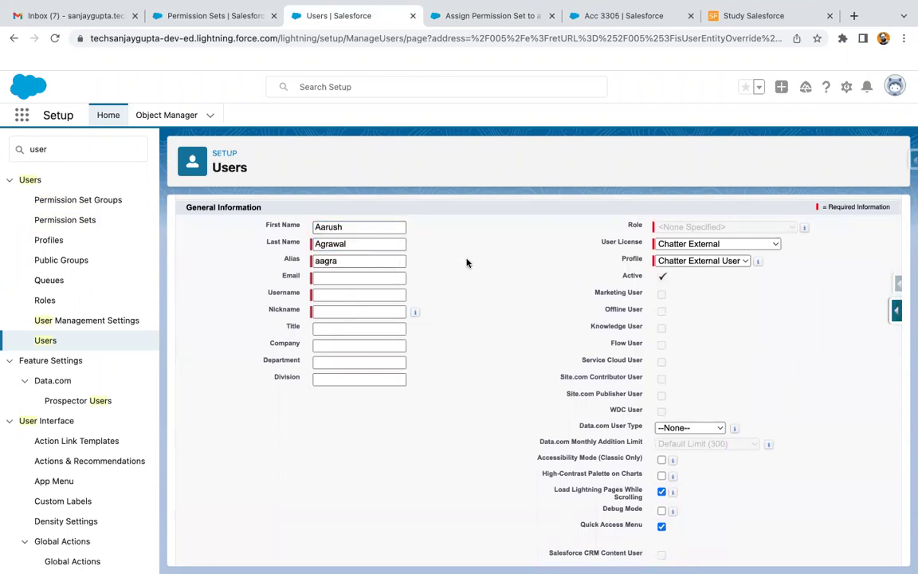
left_click(754, 243)
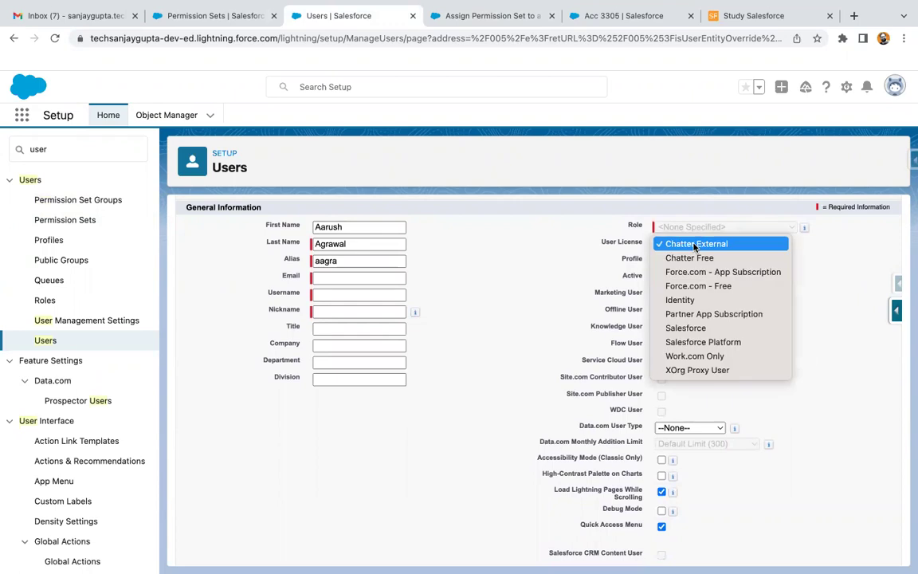
left_click(696, 329)
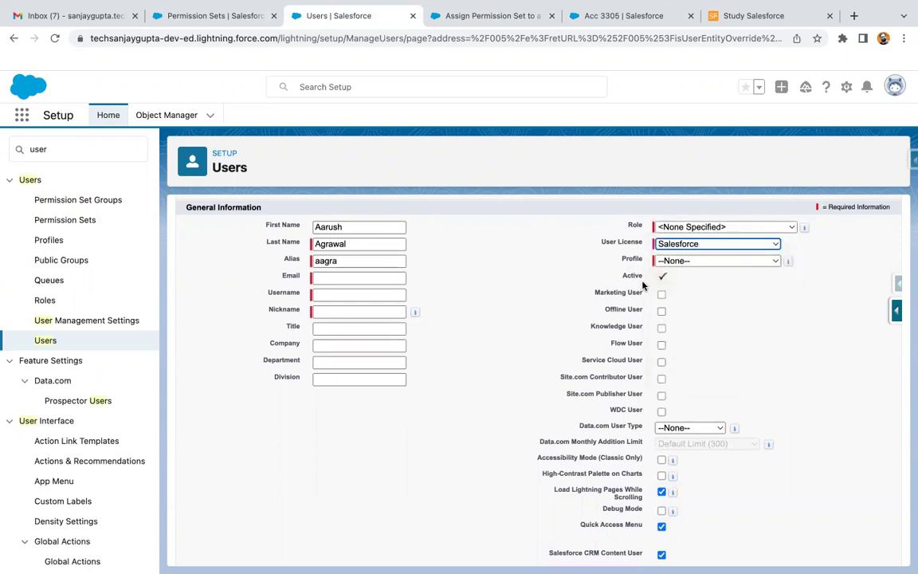
left_click(697, 261)
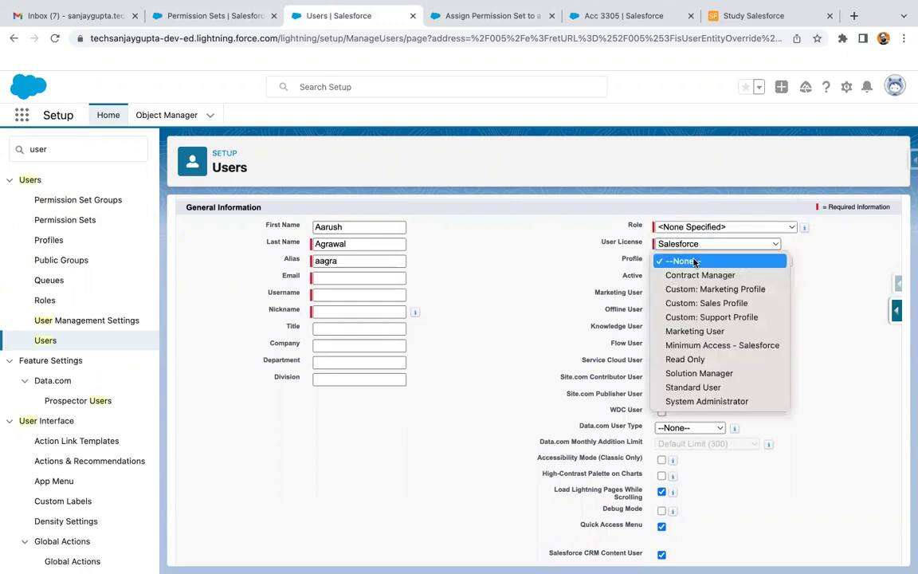
left_click(695, 388)
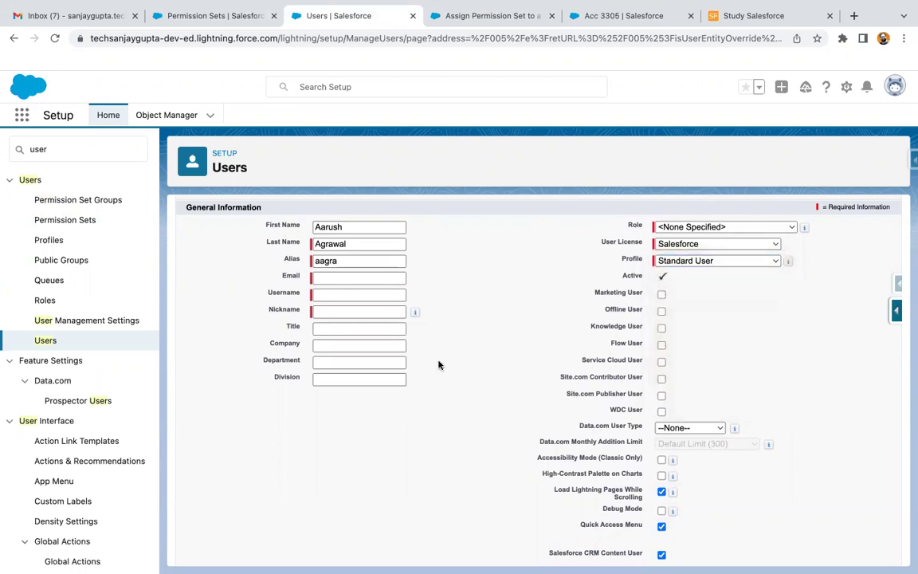
Fill in the e-mail from the saved suggestion and replace the username prefix with a distinct one.
left_click(345, 276)
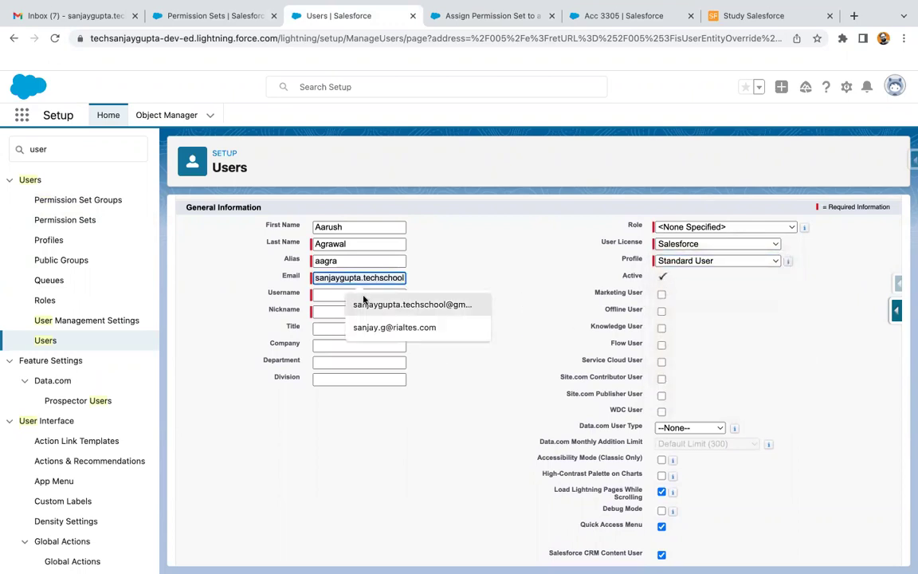
left_click(362, 296)
left_click(343, 295)
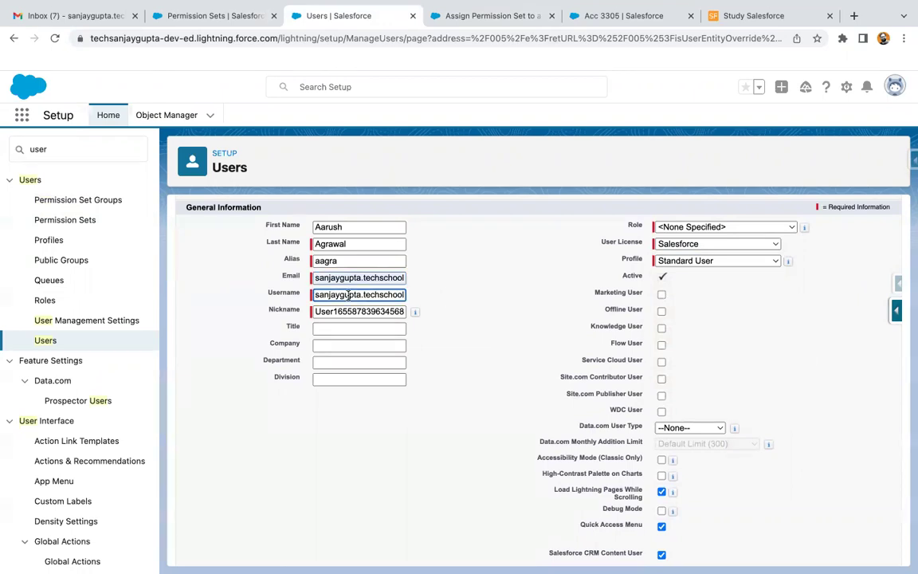
left_click_drag(361, 297, 312, 298)
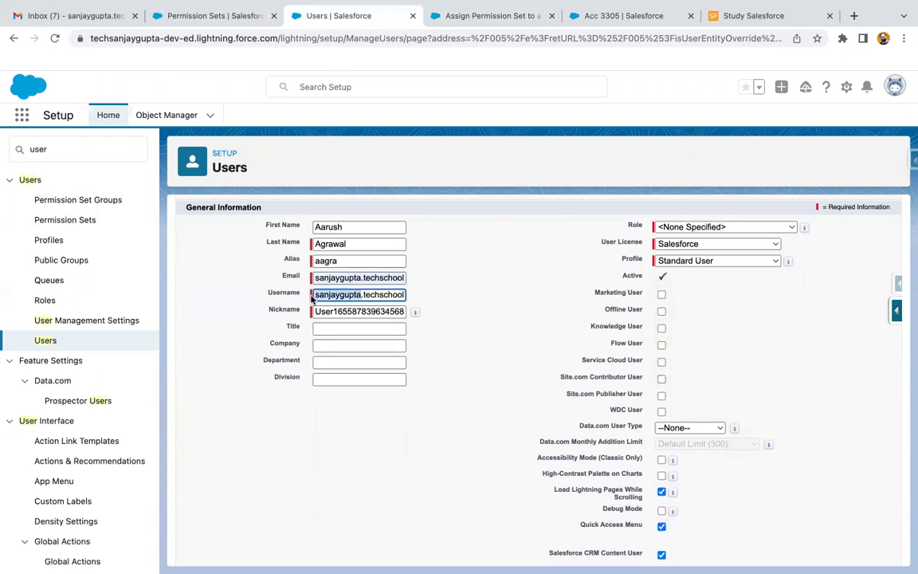
type("aarush")
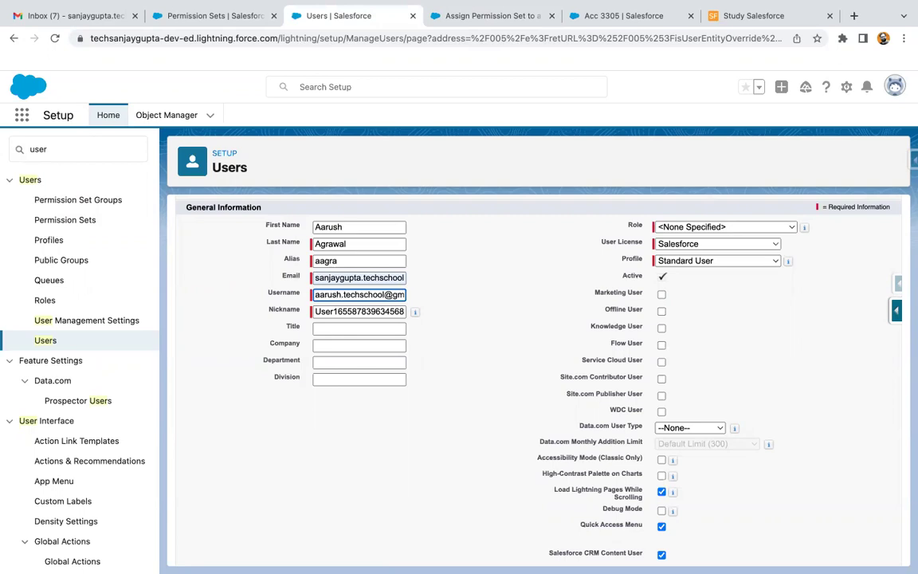
type("123")
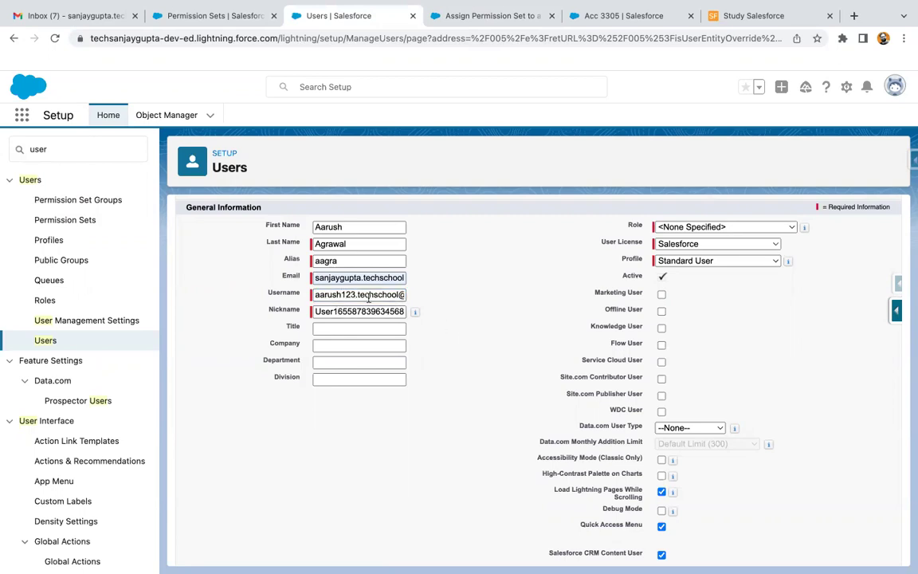
scroll(446, 301, "up", 1)
scroll(447, 301, "down", 1)
scroll(385, 414, "down", 7)
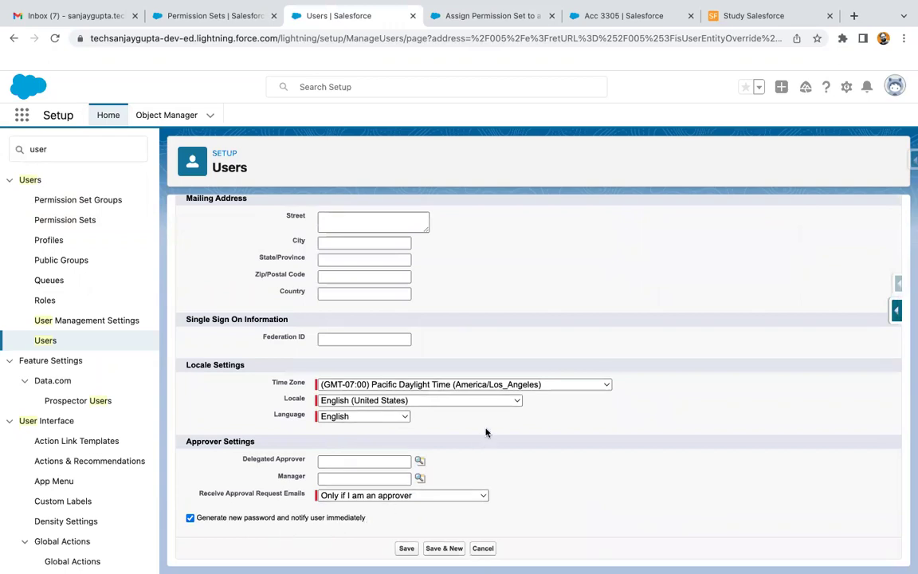
scroll(486, 431, "up", 10)
Save the new user and confirm My Demo PS under Permission Set Assignments, dated 6/21/2022.
left_click(406, 244)
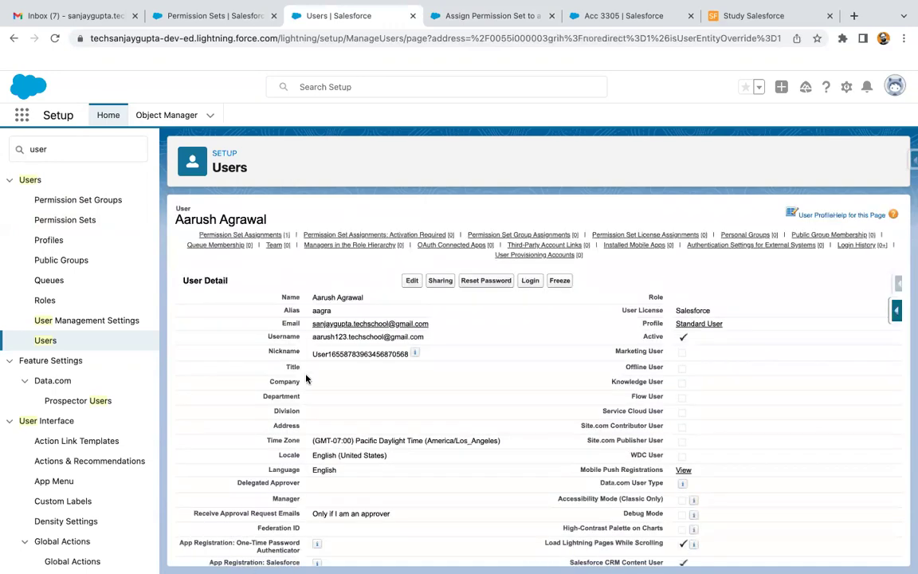
scroll(275, 335, "down", 5)
scroll(298, 483, "down", 3)
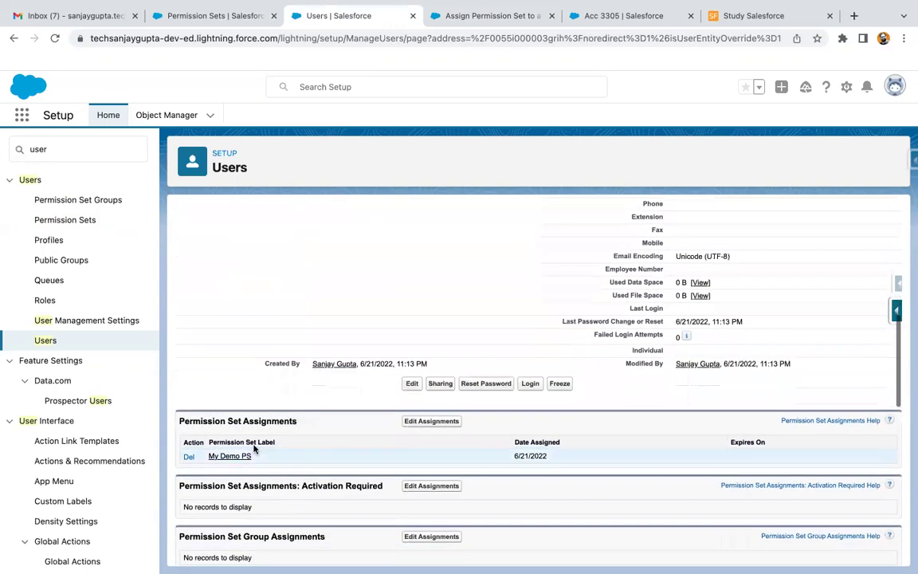
scroll(276, 431, "up", 3, "ctrl")
scroll(276, 431, "down", 3)
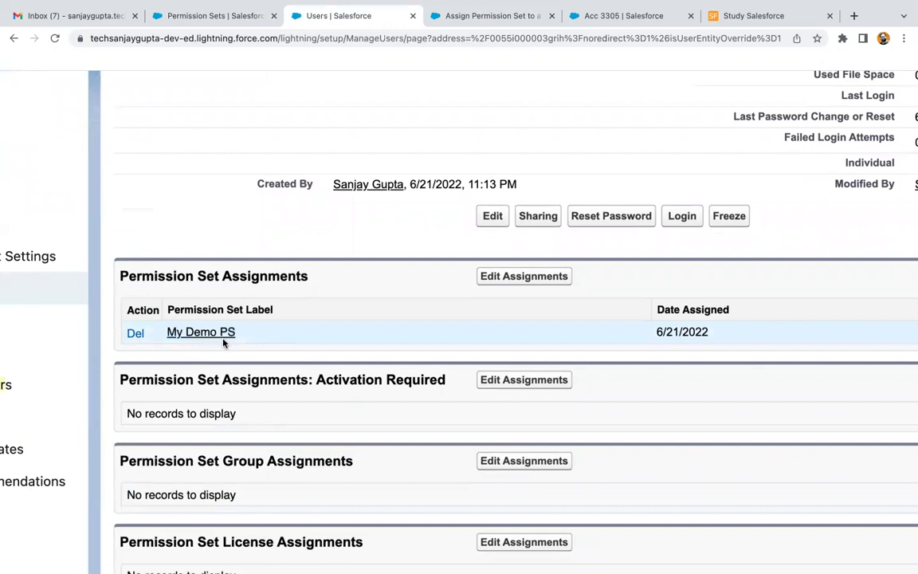
scroll(308, 345, "down", 1, "ctrl")
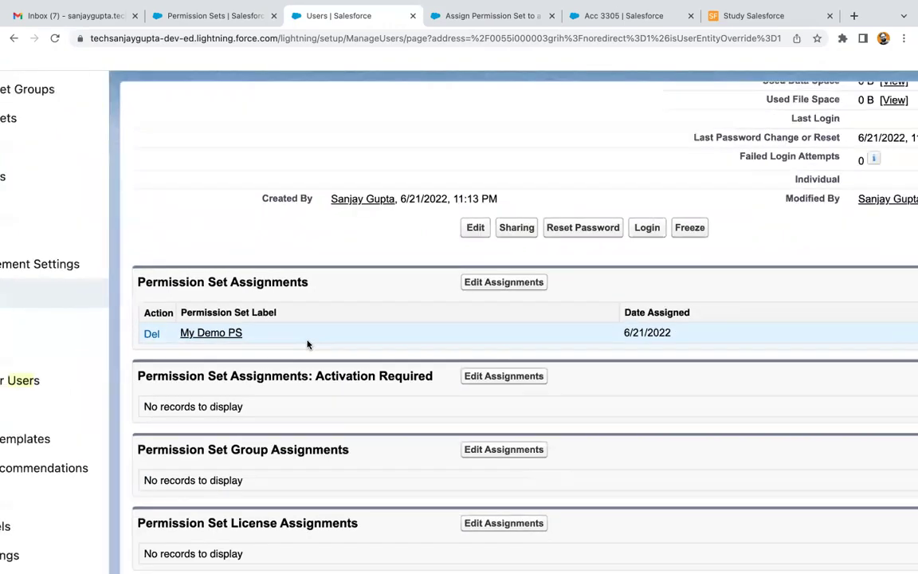
scroll(308, 344, "down", 1, "ctrl")
scroll(308, 319, "up", 10)
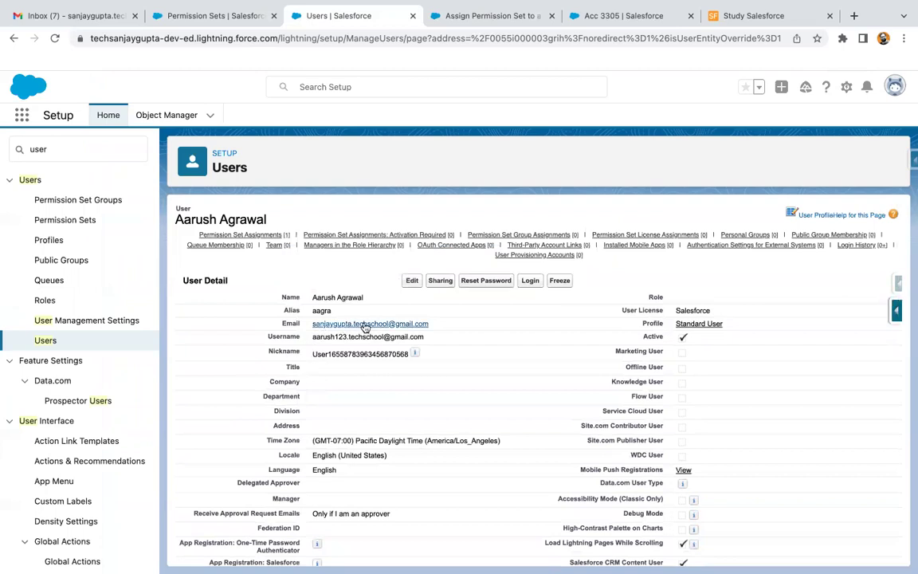
left_click(72, 16)
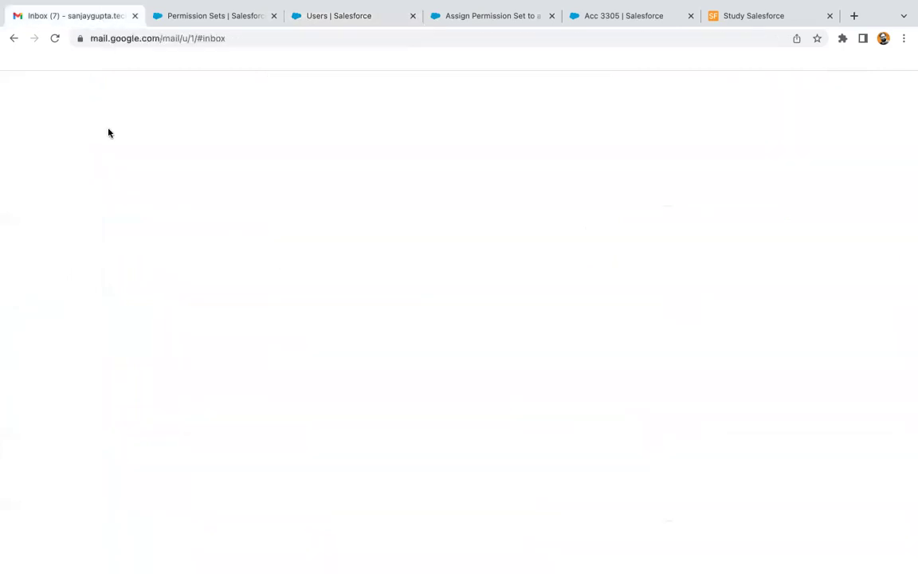
Refresh Gmail and read 'Welcome to Salesforce: Verify your account', then return to the flow.
left_click(85, 178)
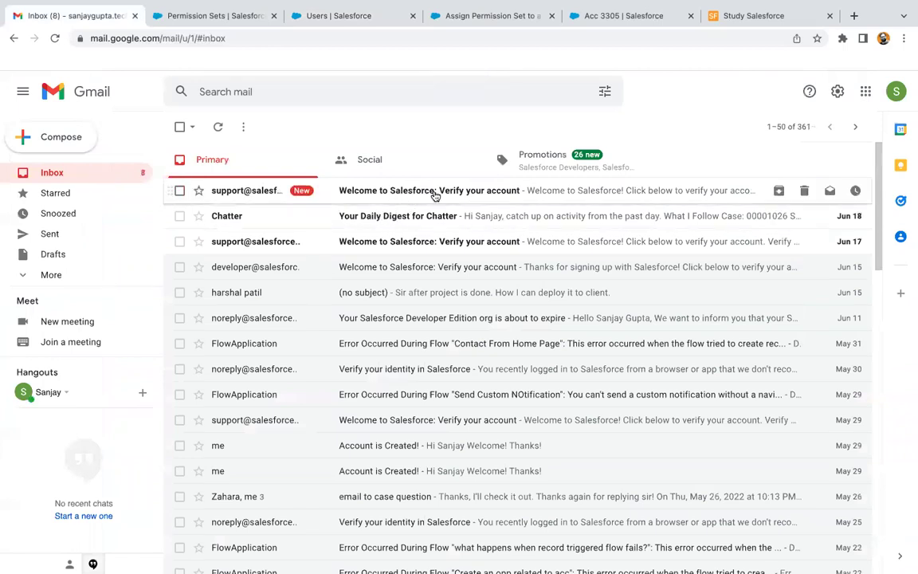
left_click(503, 196)
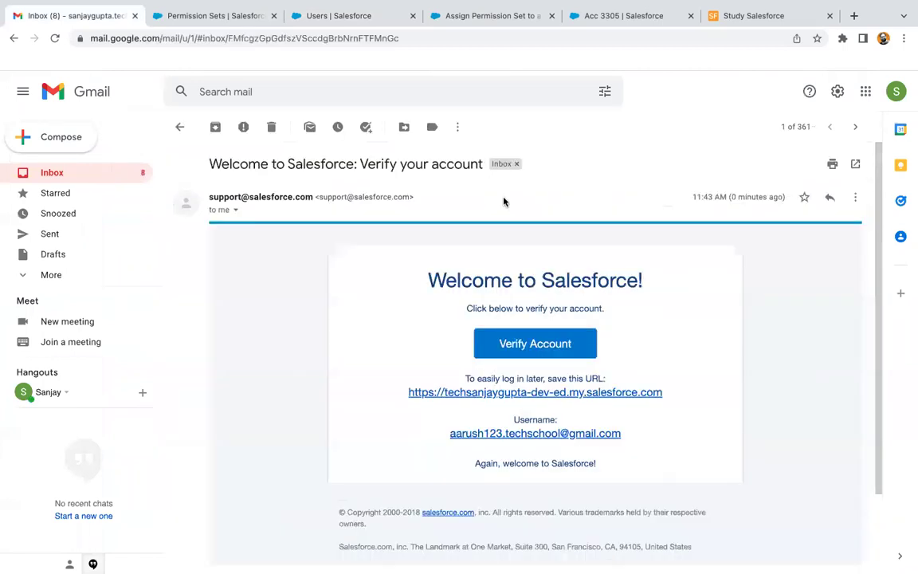
scroll(448, 287, "down", 3)
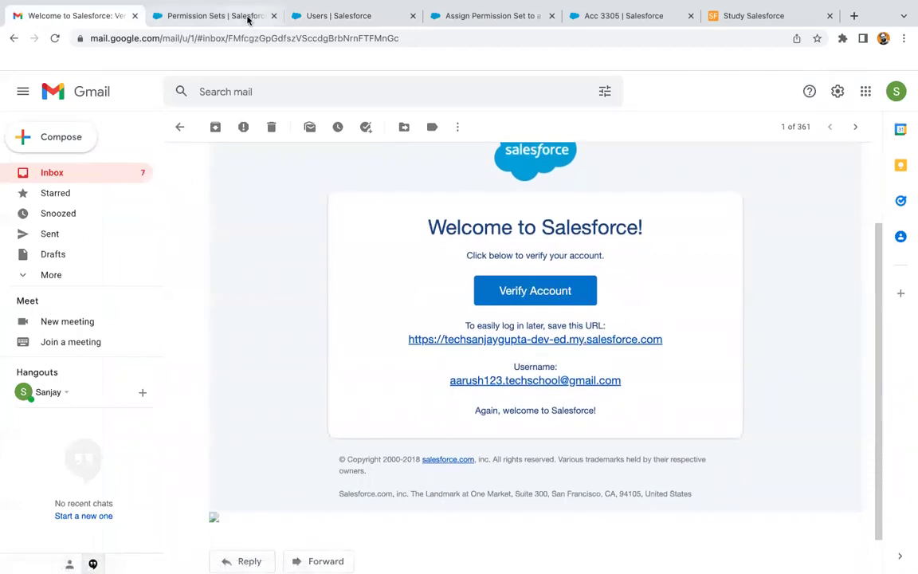
left_click(305, 16)
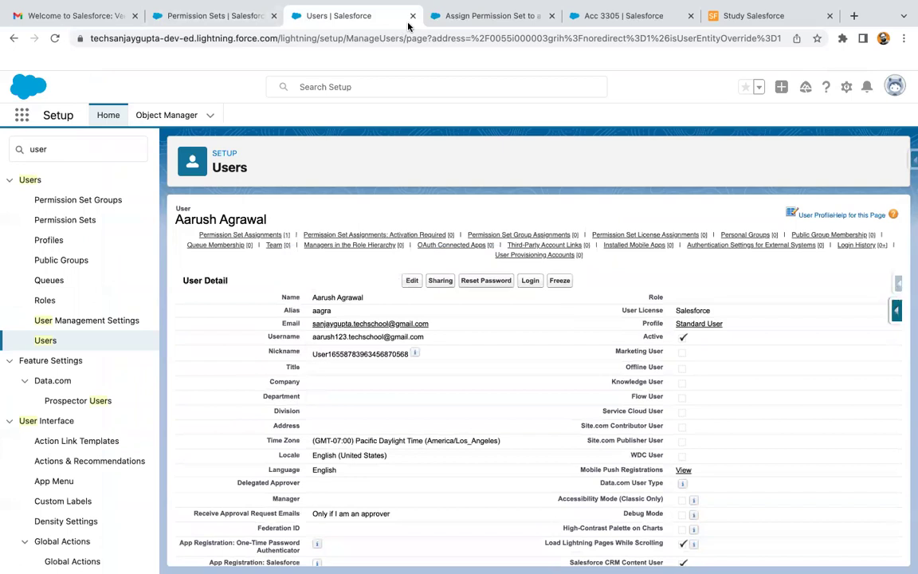
left_click(455, 23)
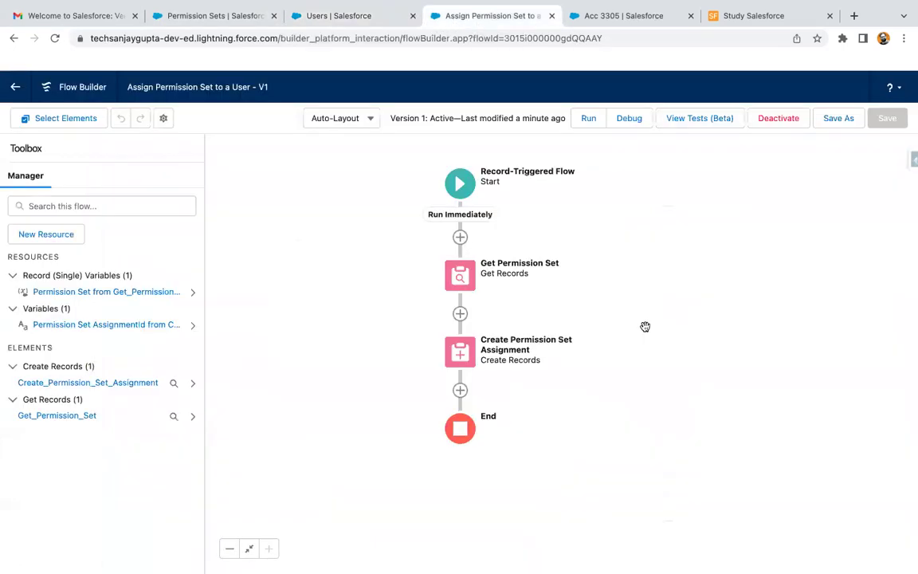